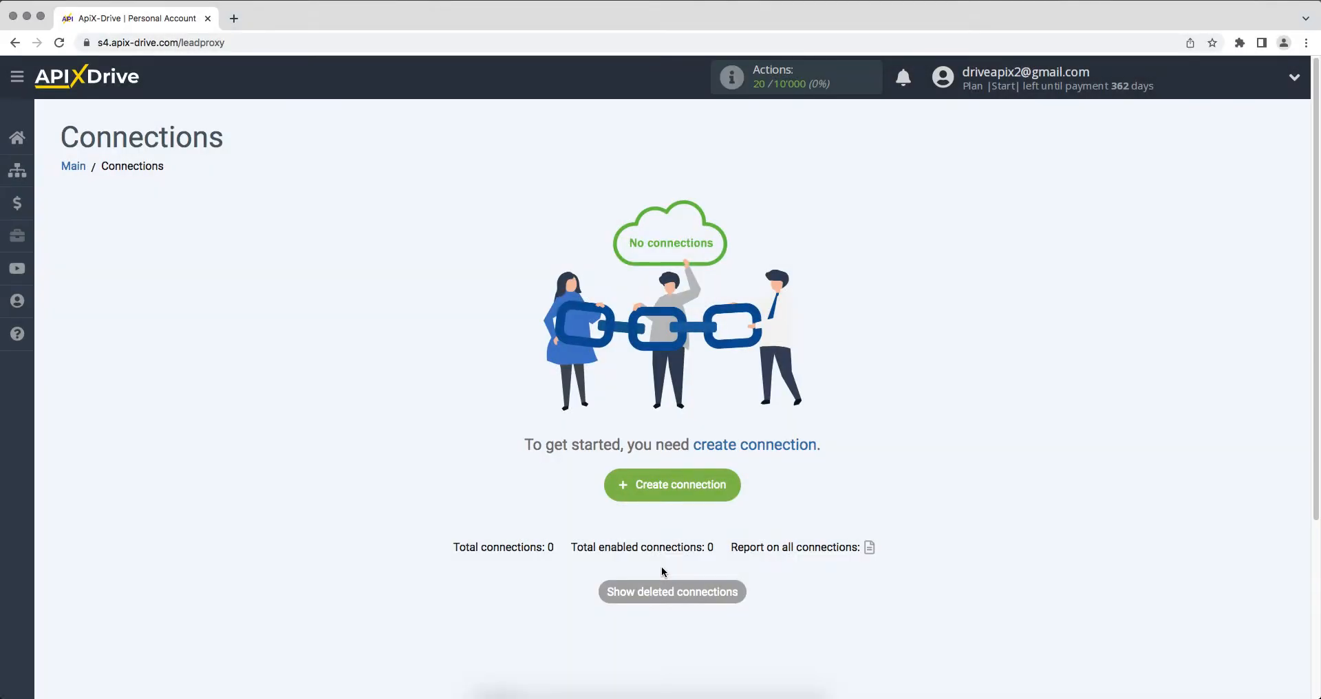
Step: Start a new connection with Pipedrive as the data source
click(631, 490)
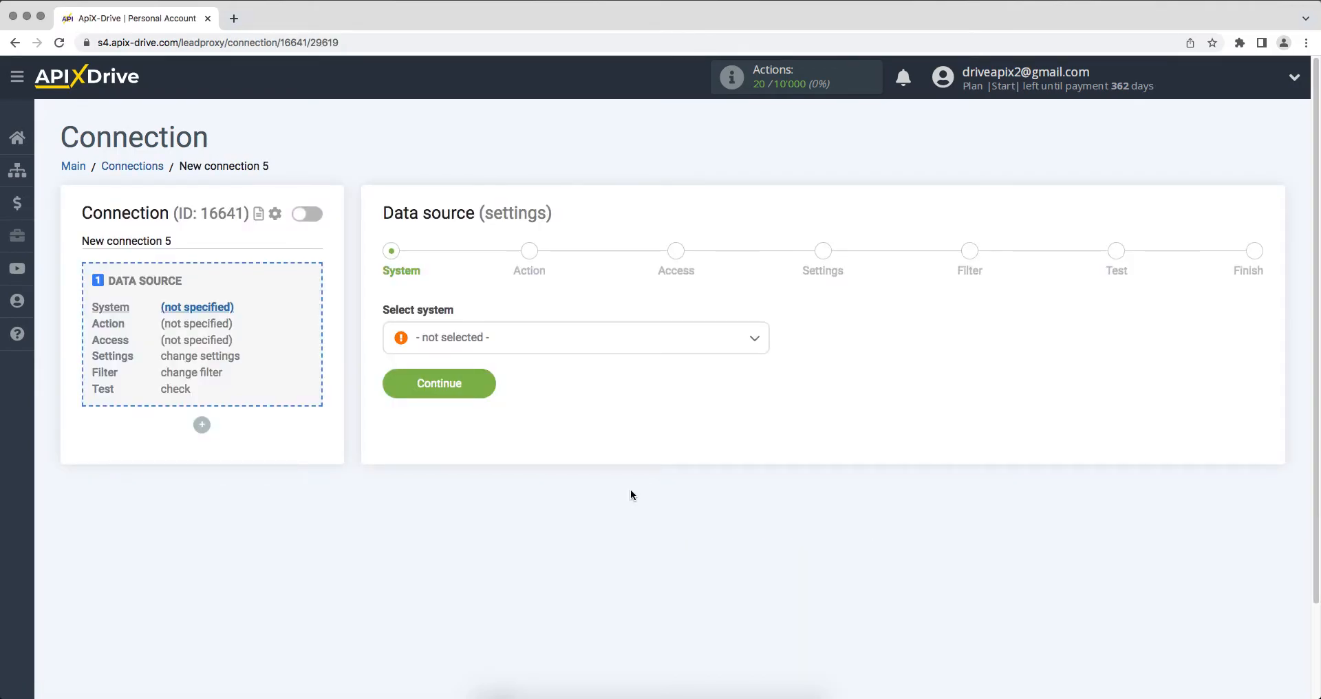
click(659, 347)
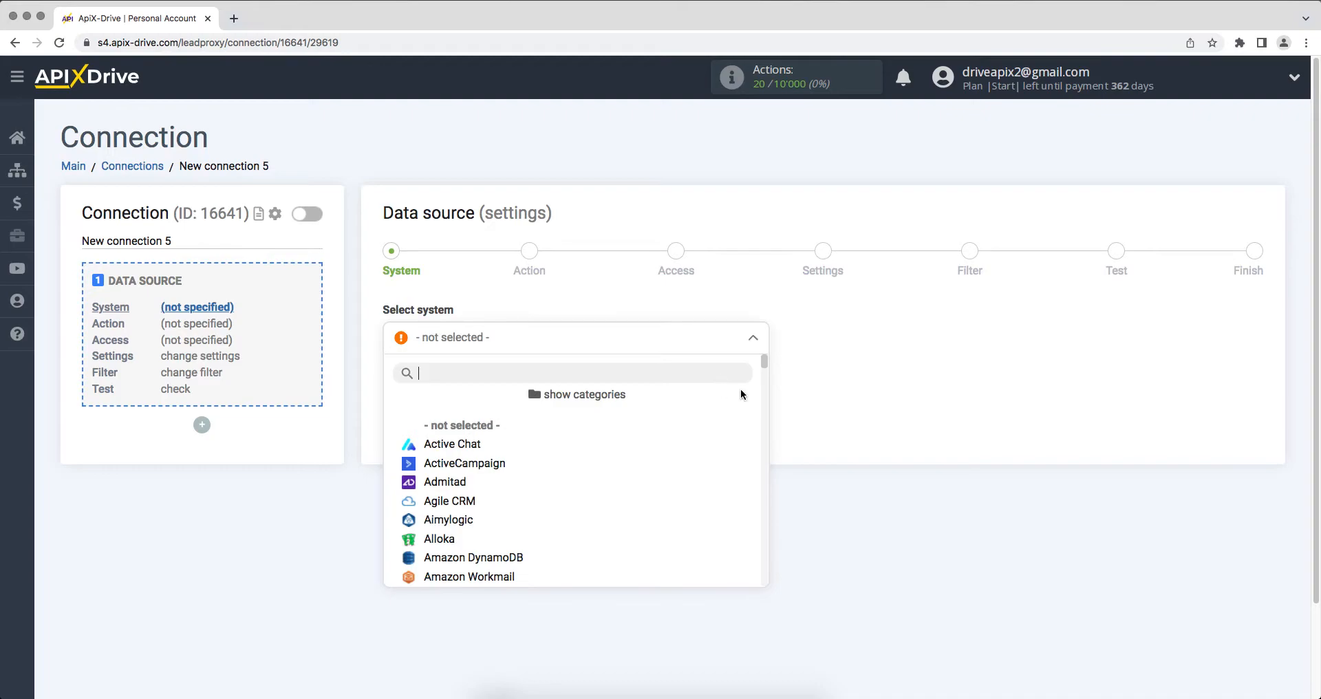
drag(764, 364, 779, 501)
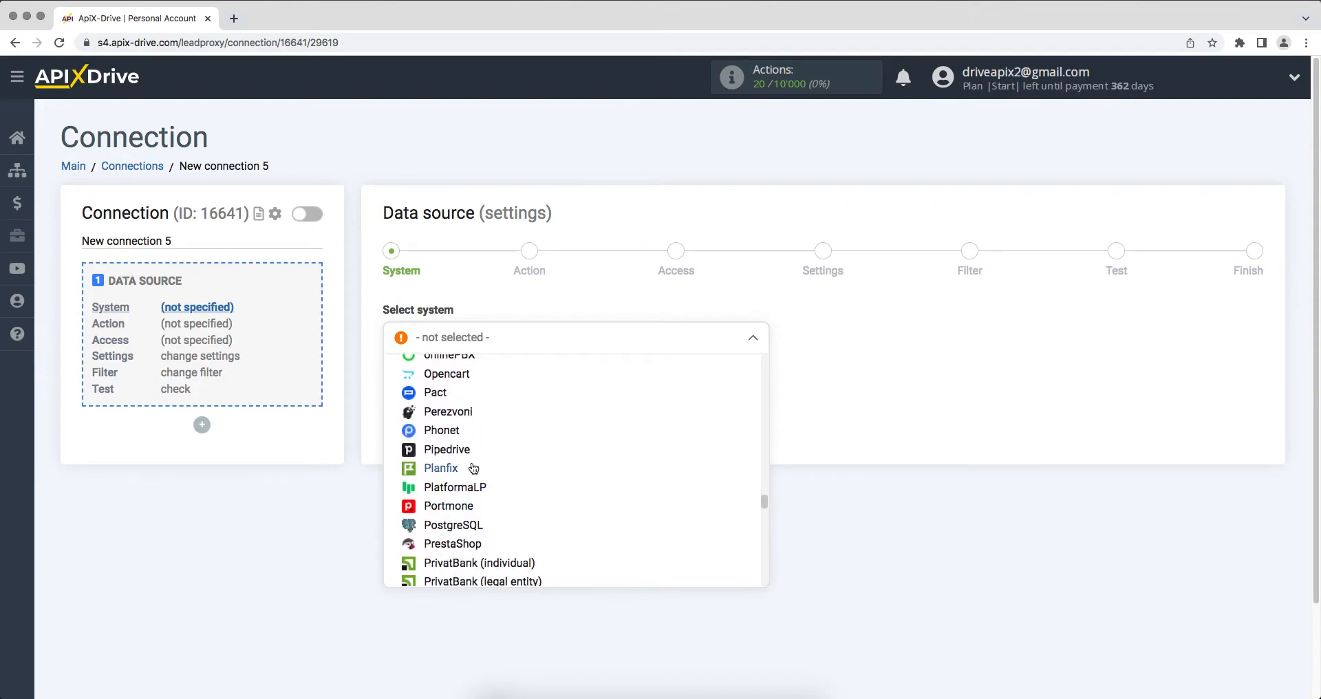
click(486, 448)
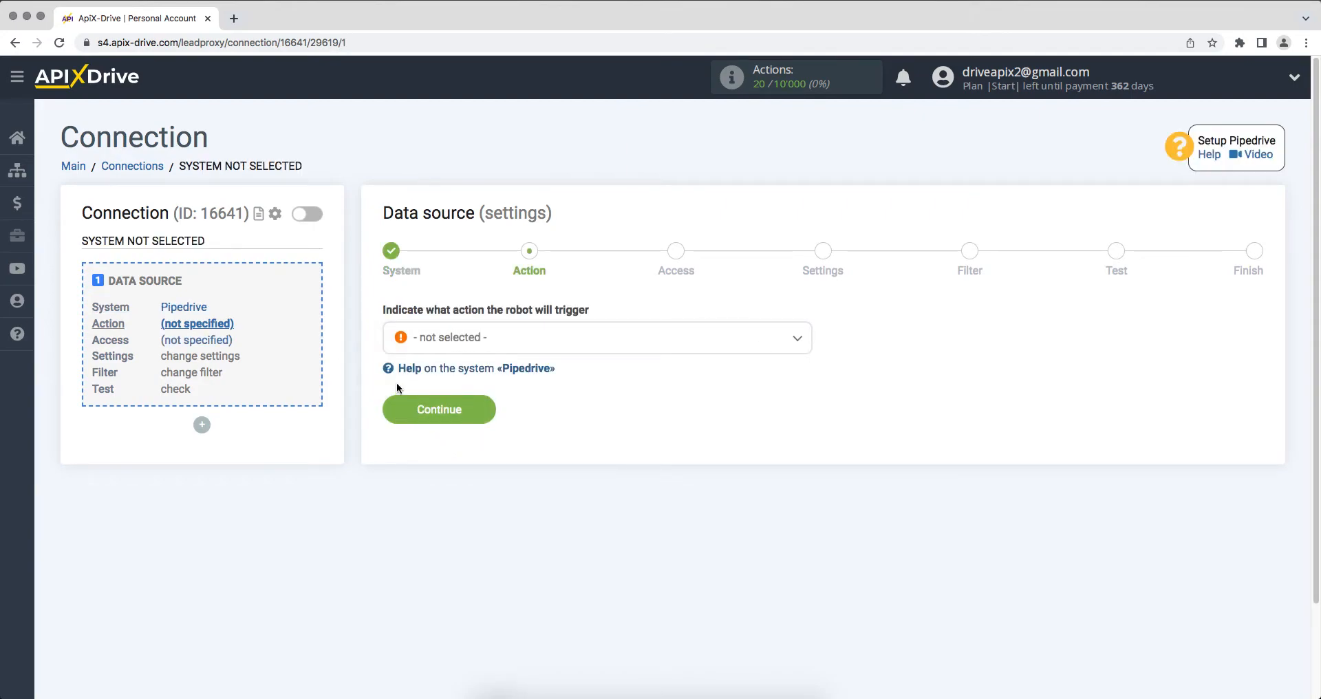
Step: Choose the Get DEALS (new) action and begin connecting a Pipedrive account
click(434, 342)
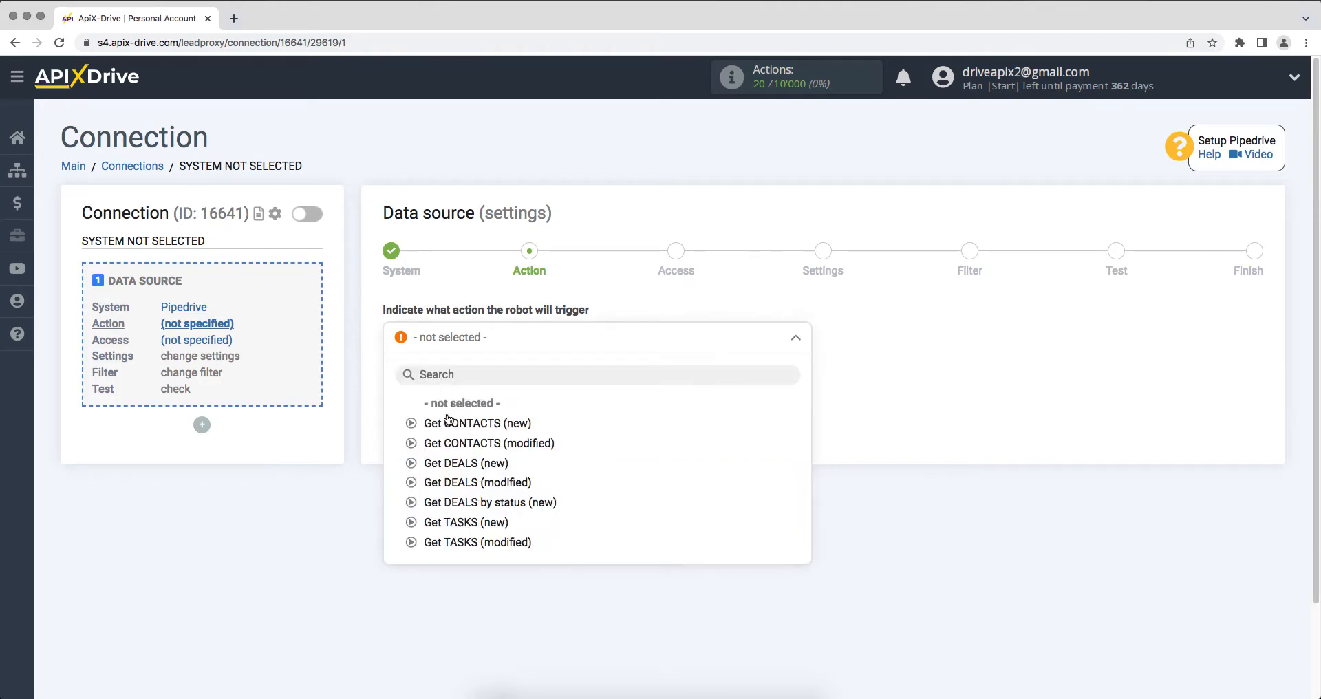
click(450, 461)
click(396, 416)
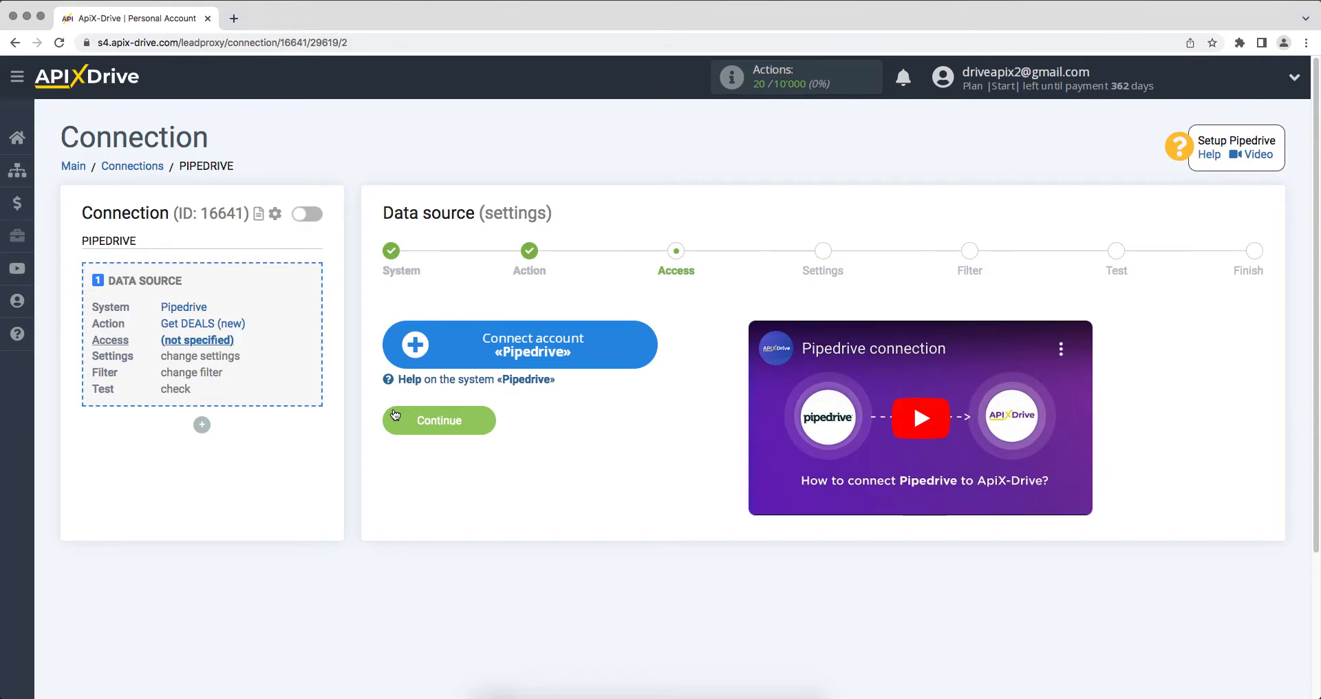
click(405, 353)
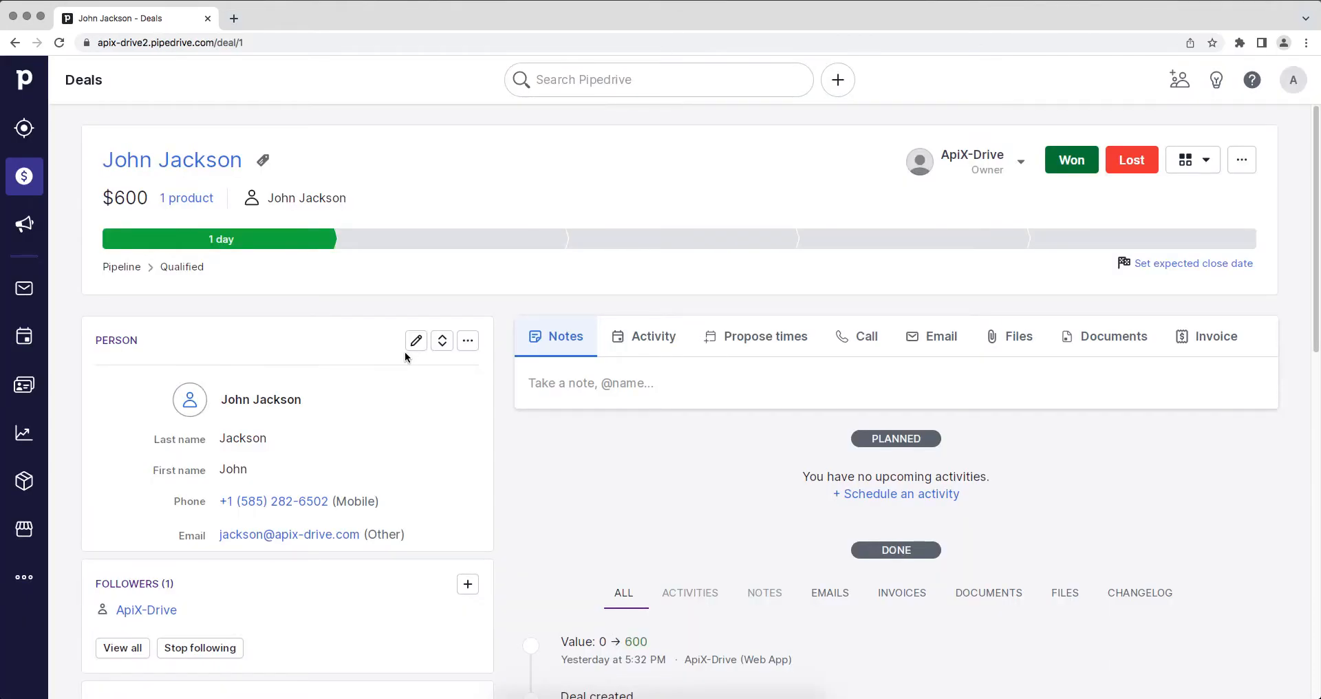
Step: Copy the pipedrive.com host name from the deal page's web address
click(397, 44)
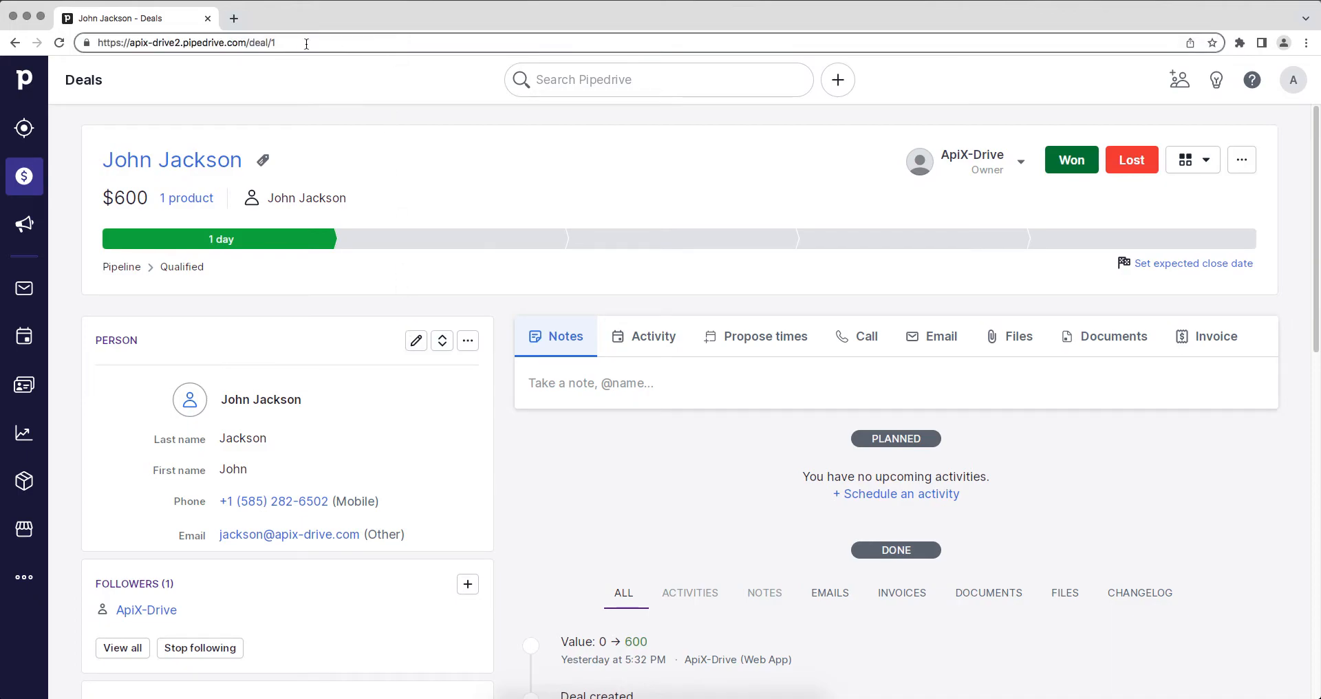
drag(249, 42, 130, 43)
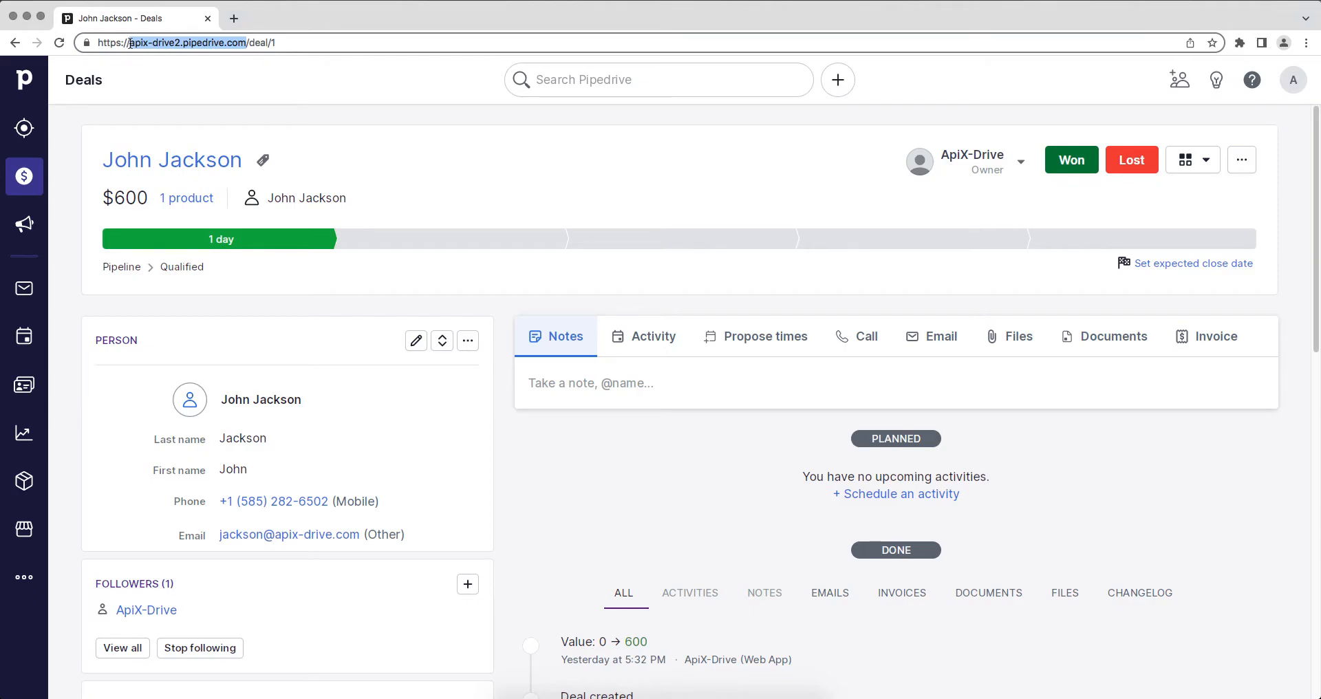
right_click(147, 43)
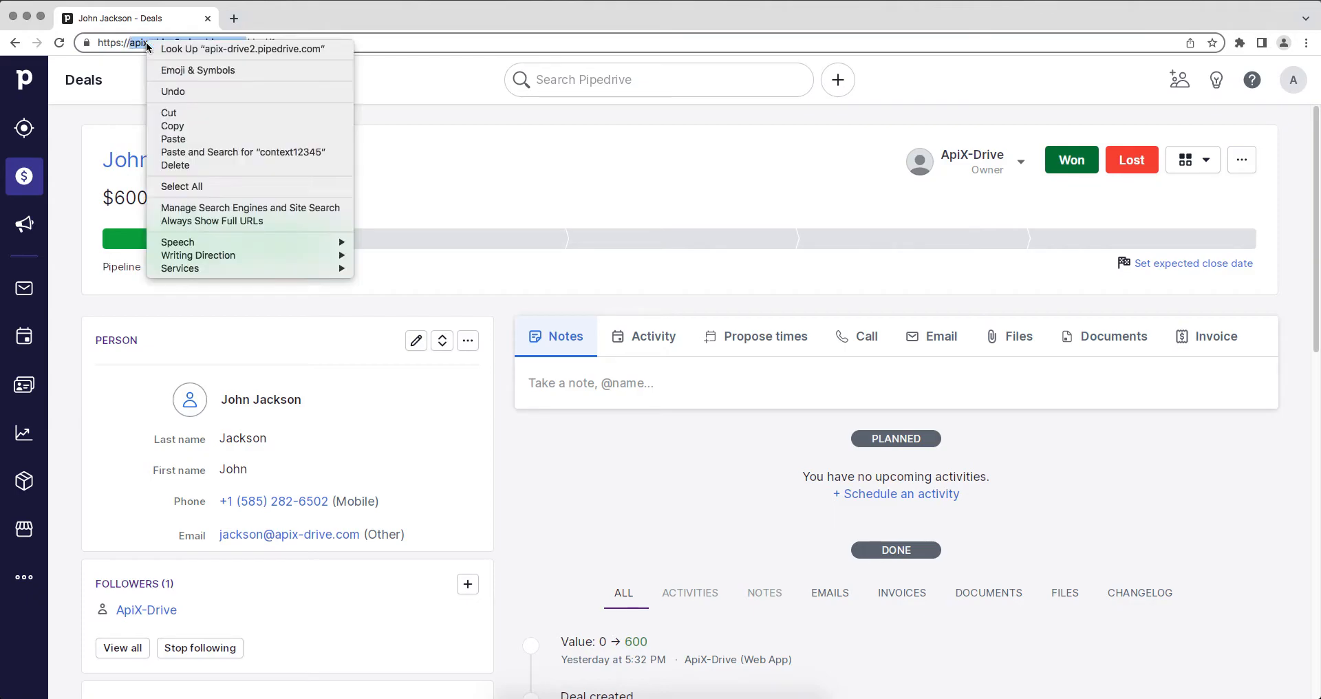
click(170, 126)
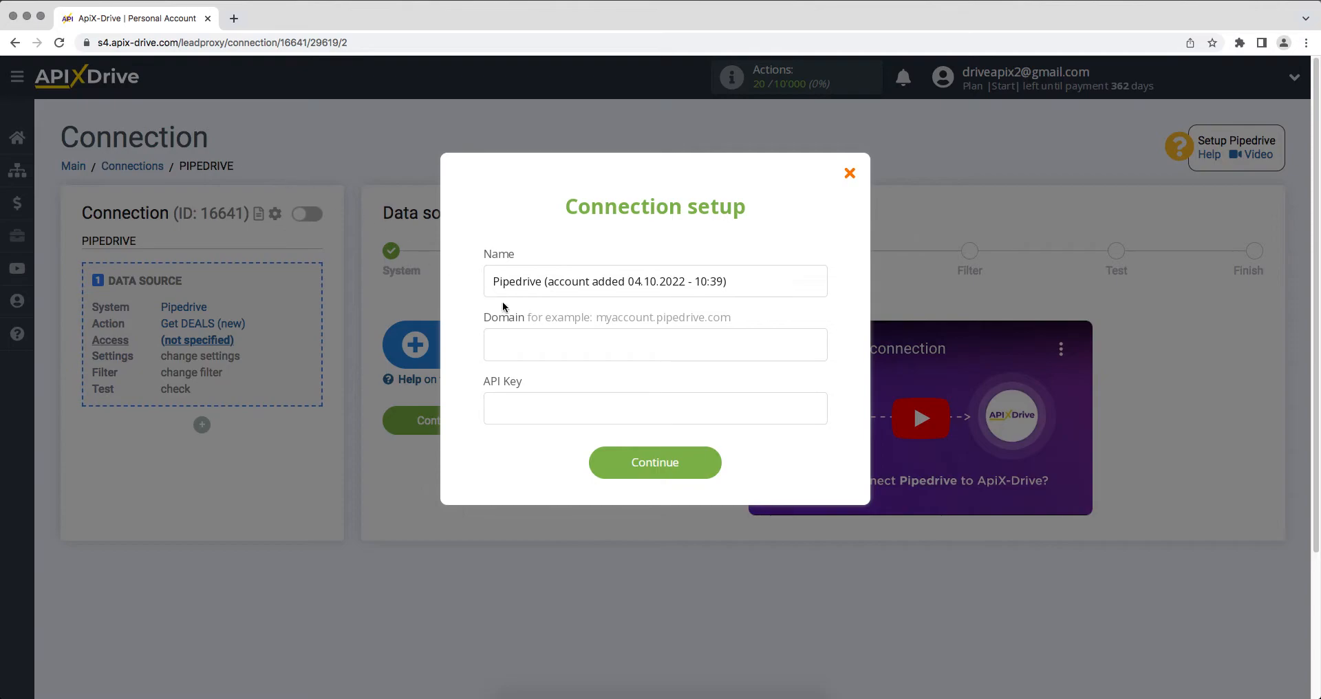
Step: Paste apix-drive2.pipedrive.com into the connection's Domain field
right_click(523, 344)
click(551, 428)
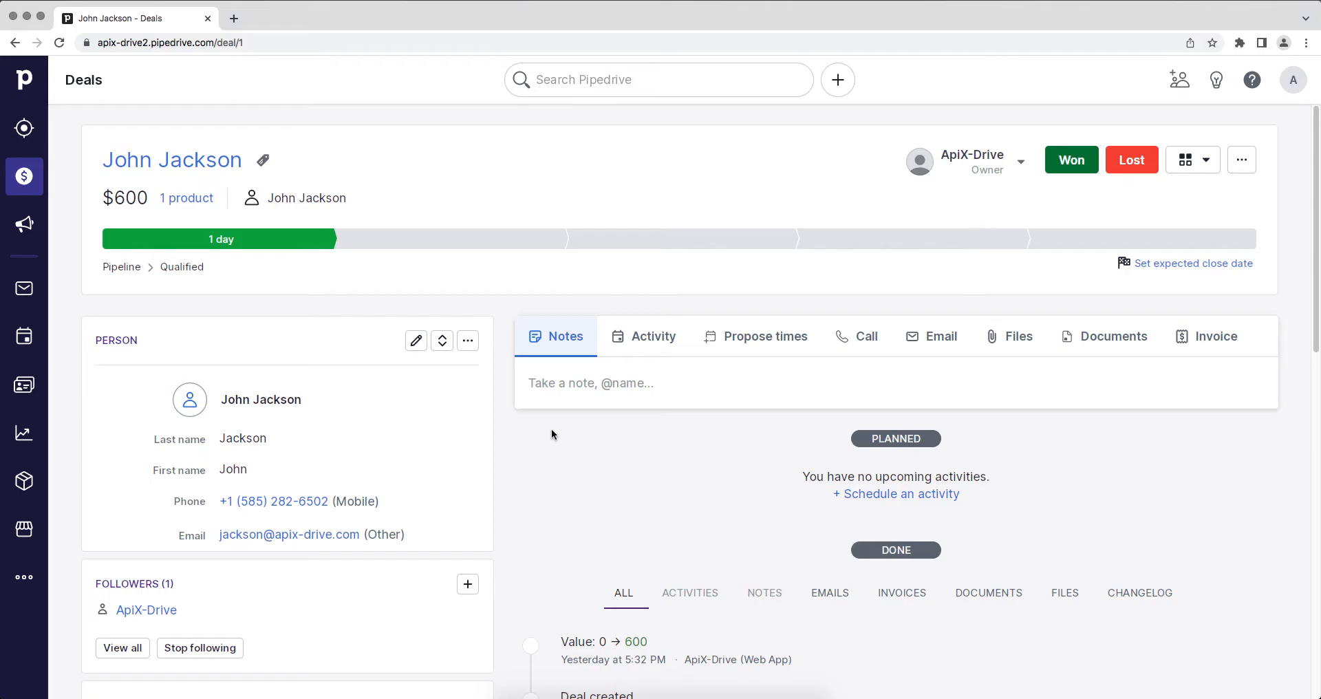
Step: Copy the personal API token from the API tab of Pipedrive's Personal preferences
click(1294, 80)
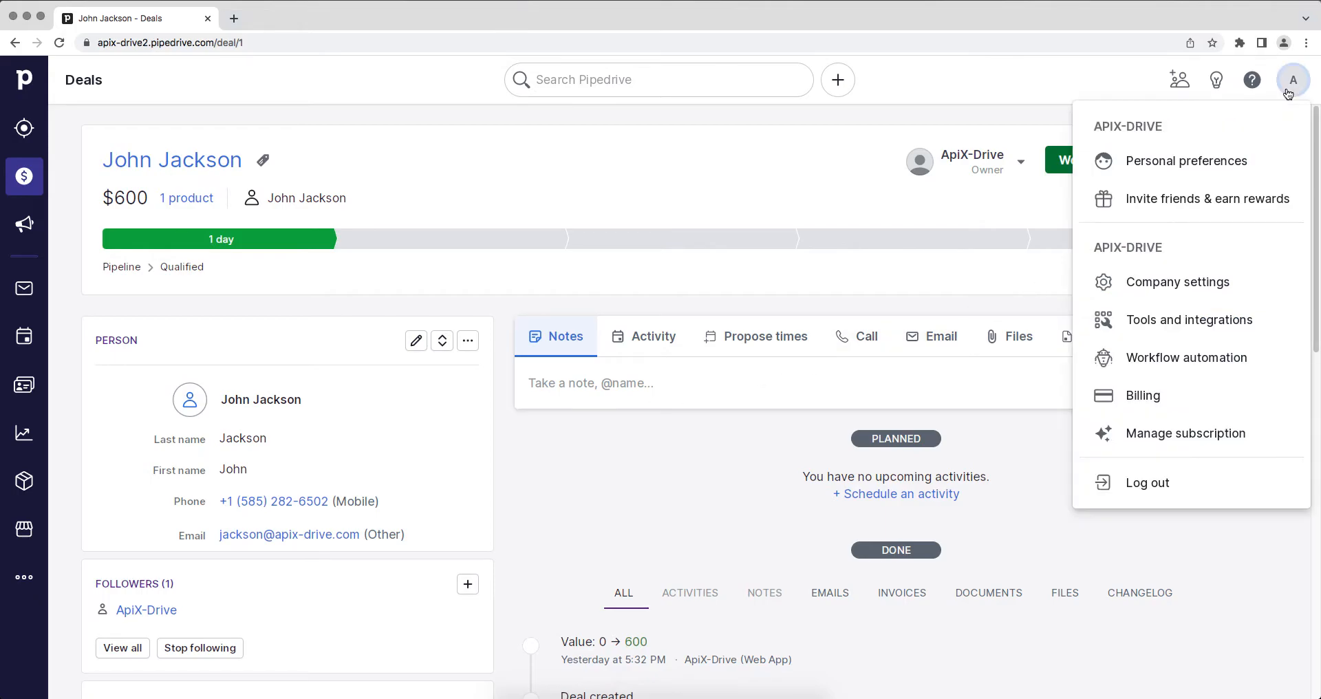
click(1252, 163)
click(697, 208)
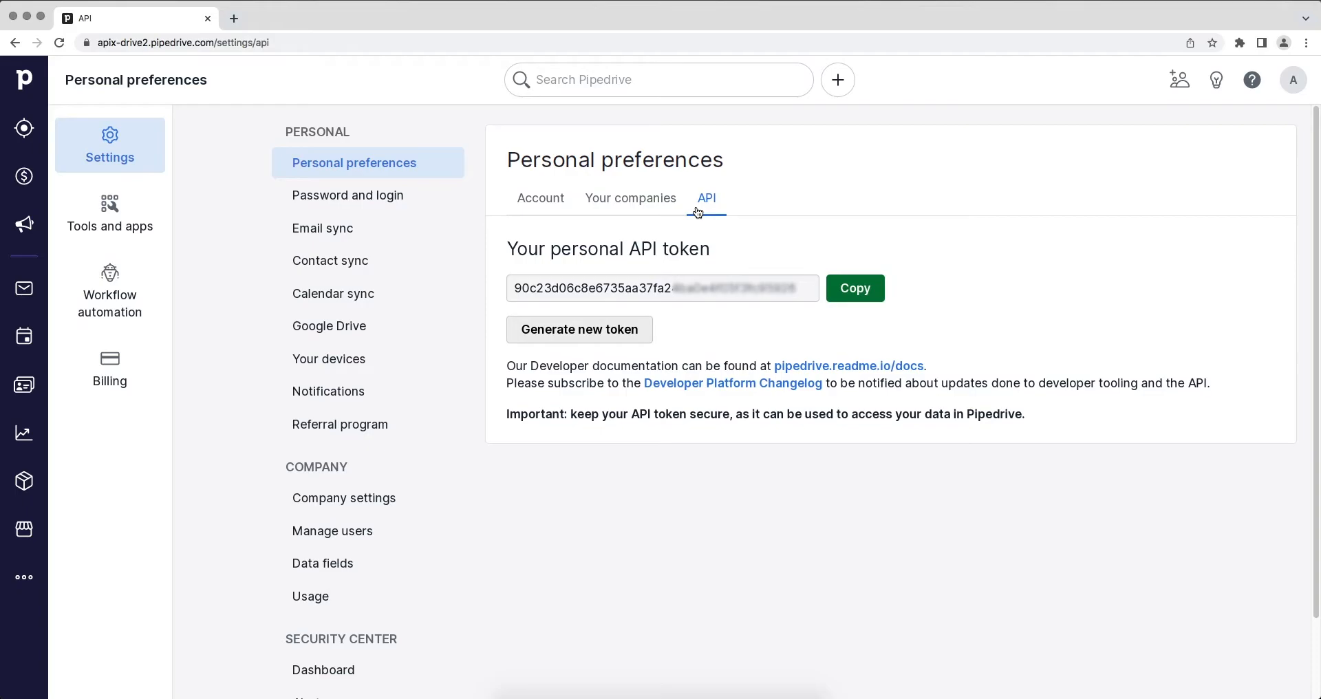
drag(511, 288, 798, 292)
right_click(773, 288)
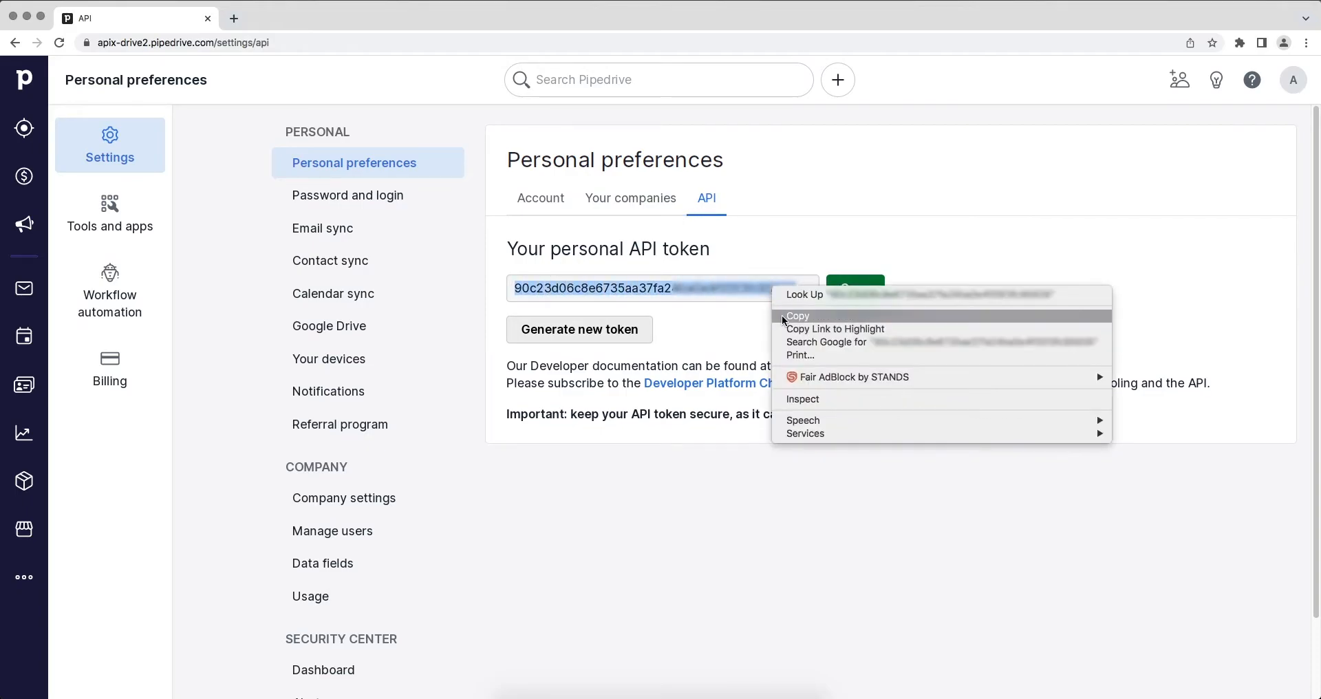
click(782, 315)
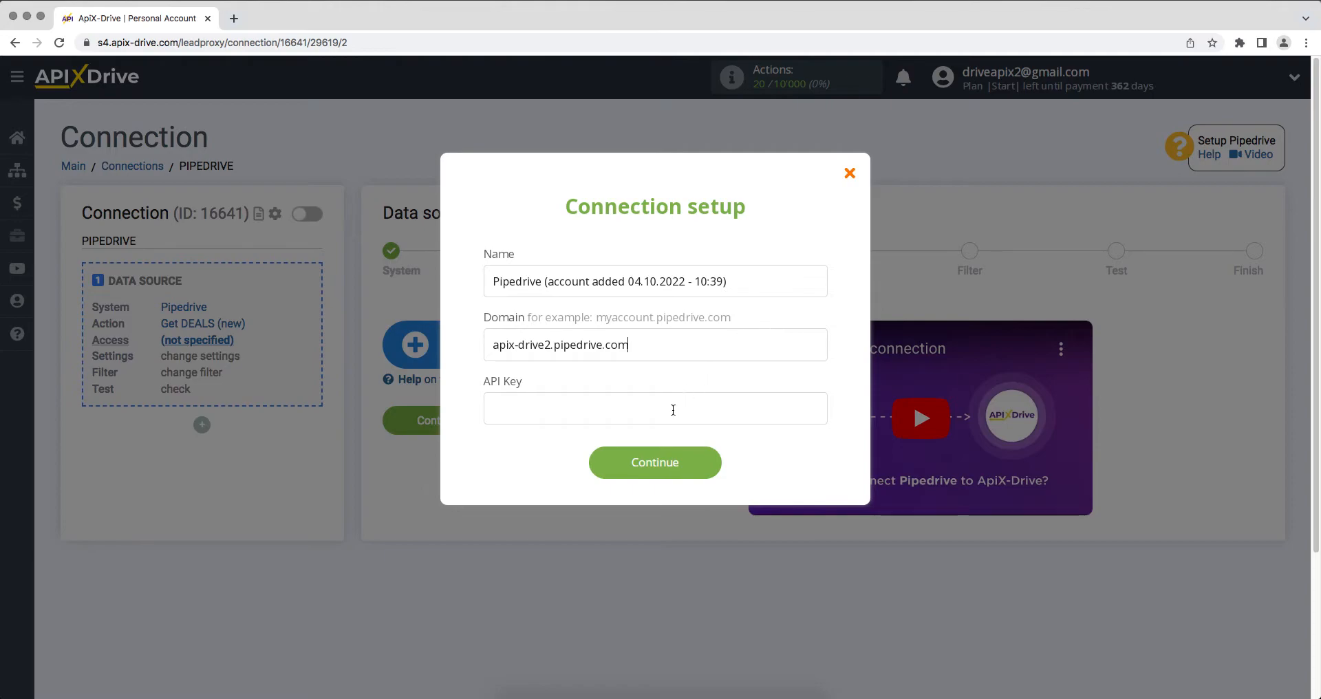
Step: Paste the API token as the API Key and save the Pipedrive connection
right_click(674, 408)
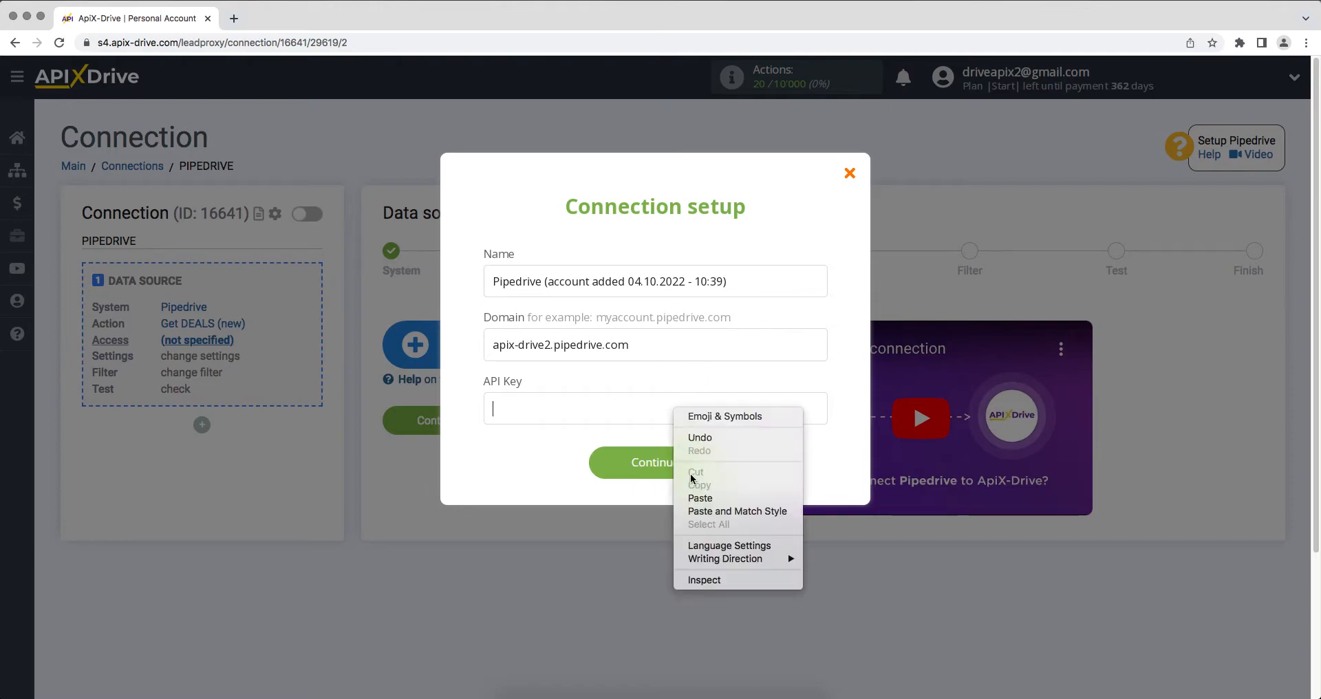
click(696, 498)
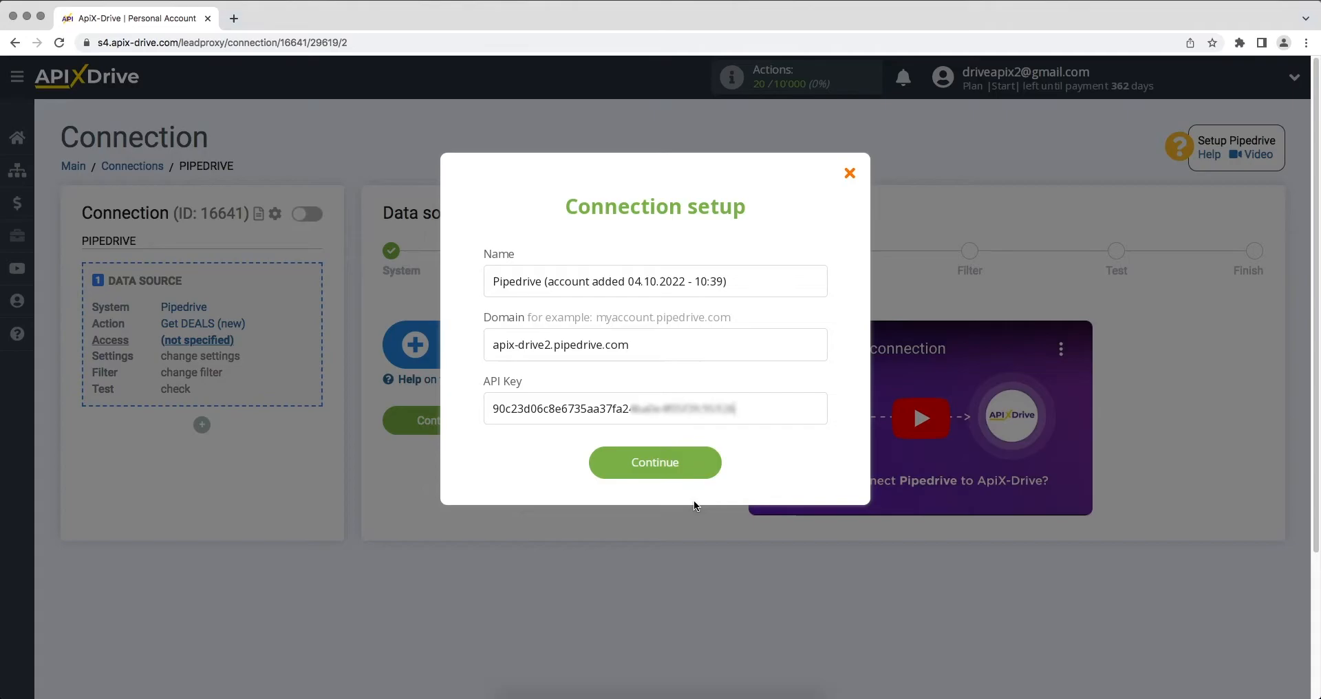
click(651, 477)
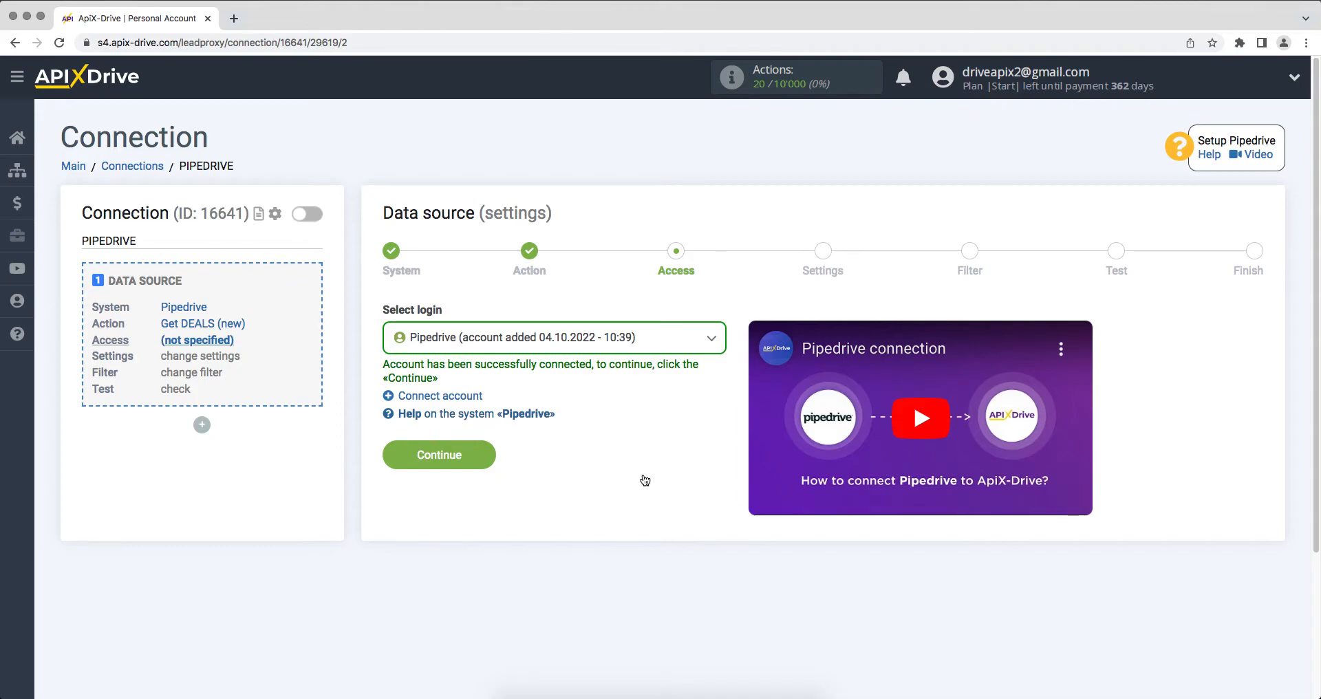
Step: Select the Pipedrive login, then pass the Settings and Filter steps to load test deals
click(631, 354)
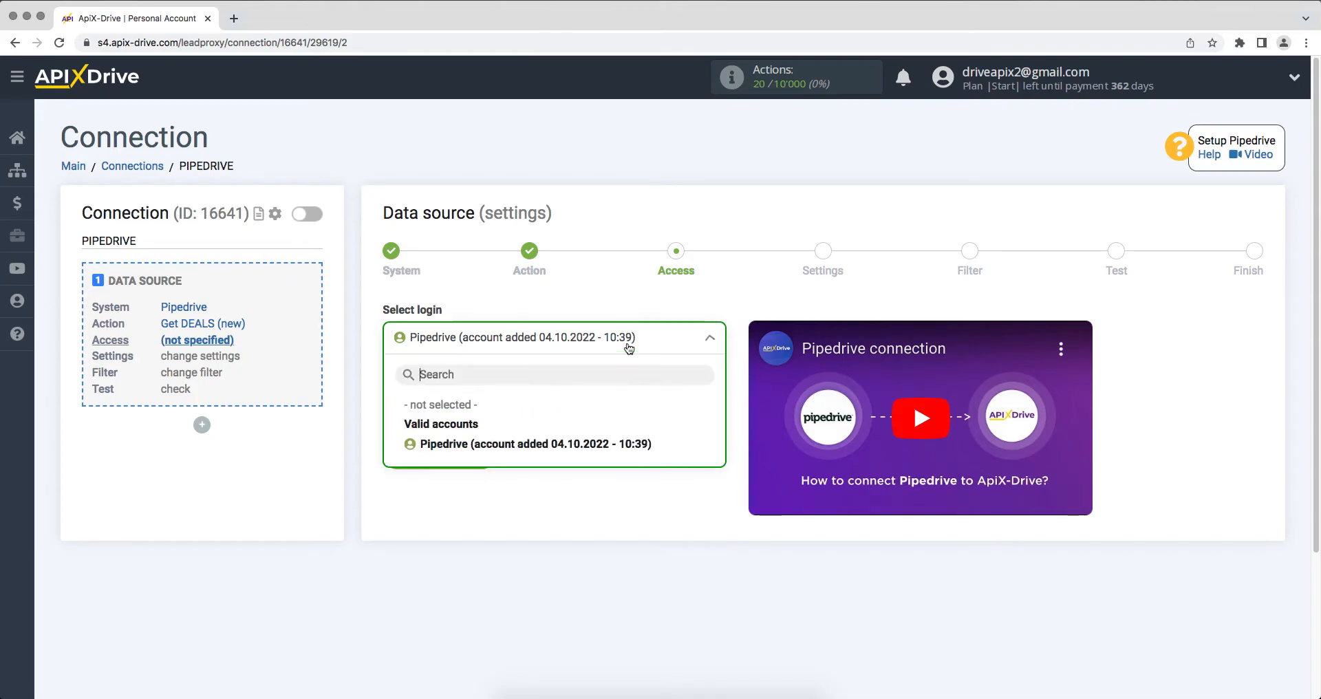
click(608, 443)
click(405, 461)
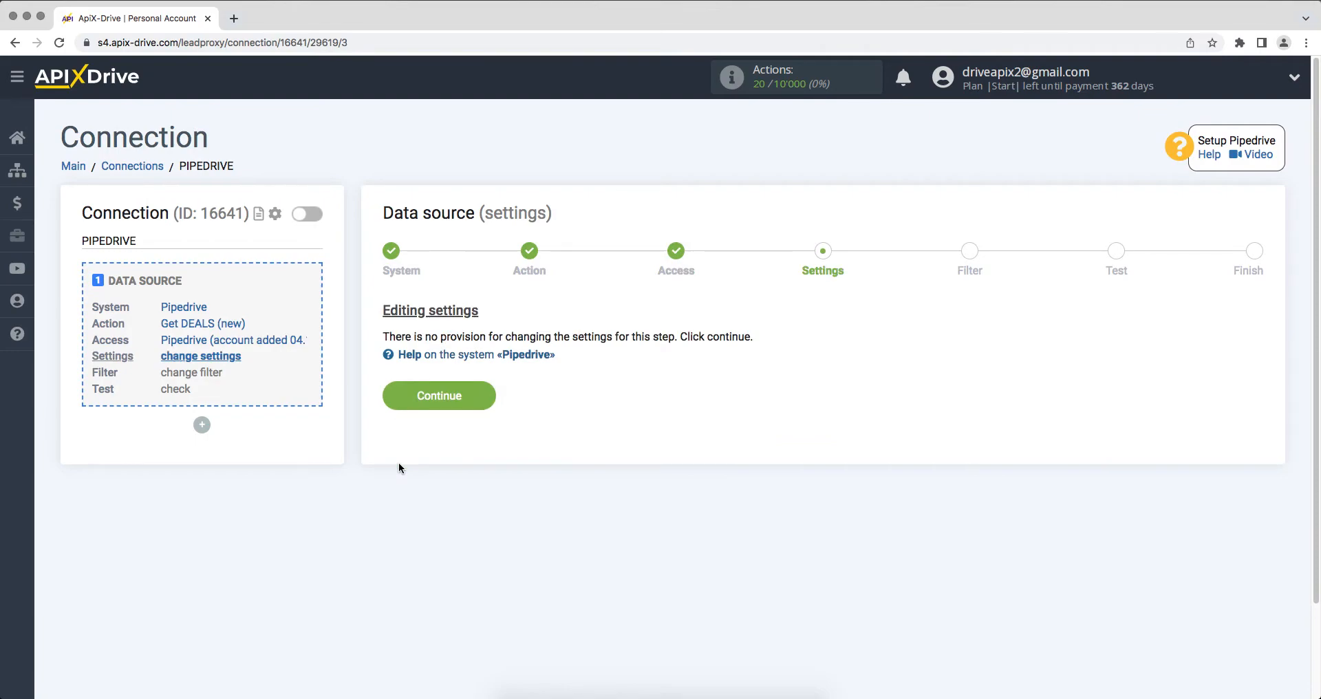
click(408, 397)
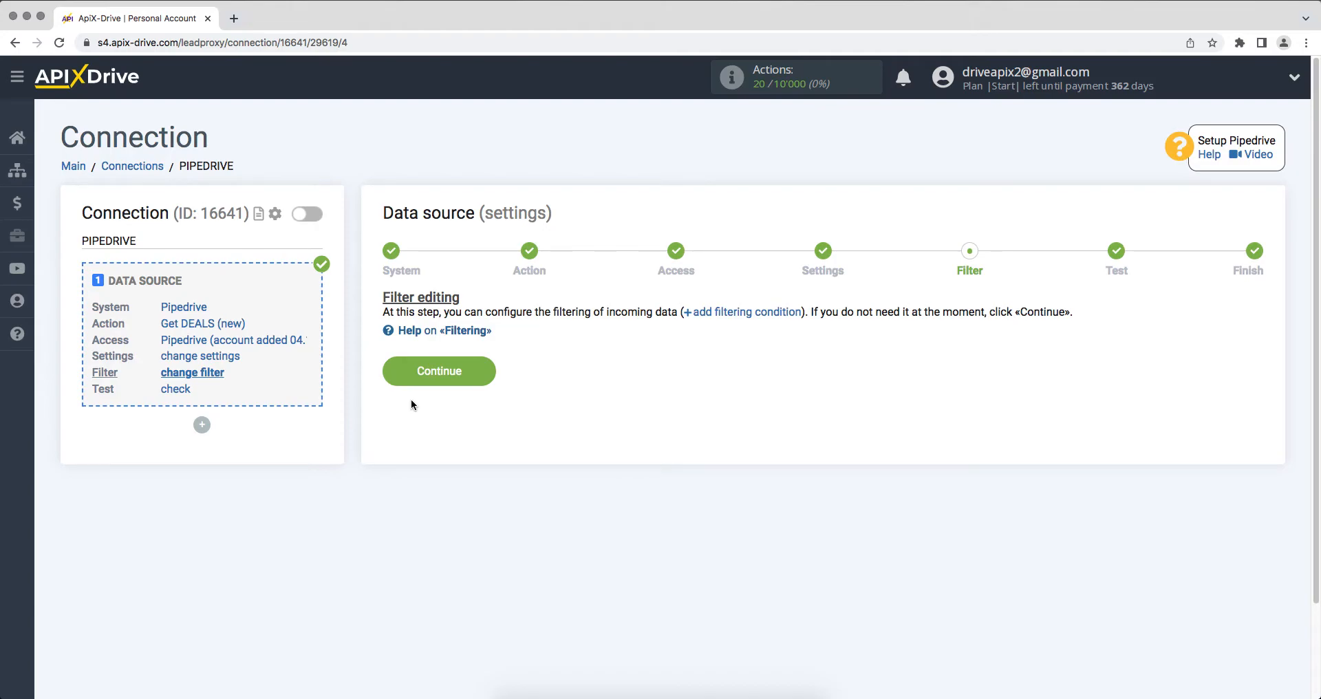
click(402, 373)
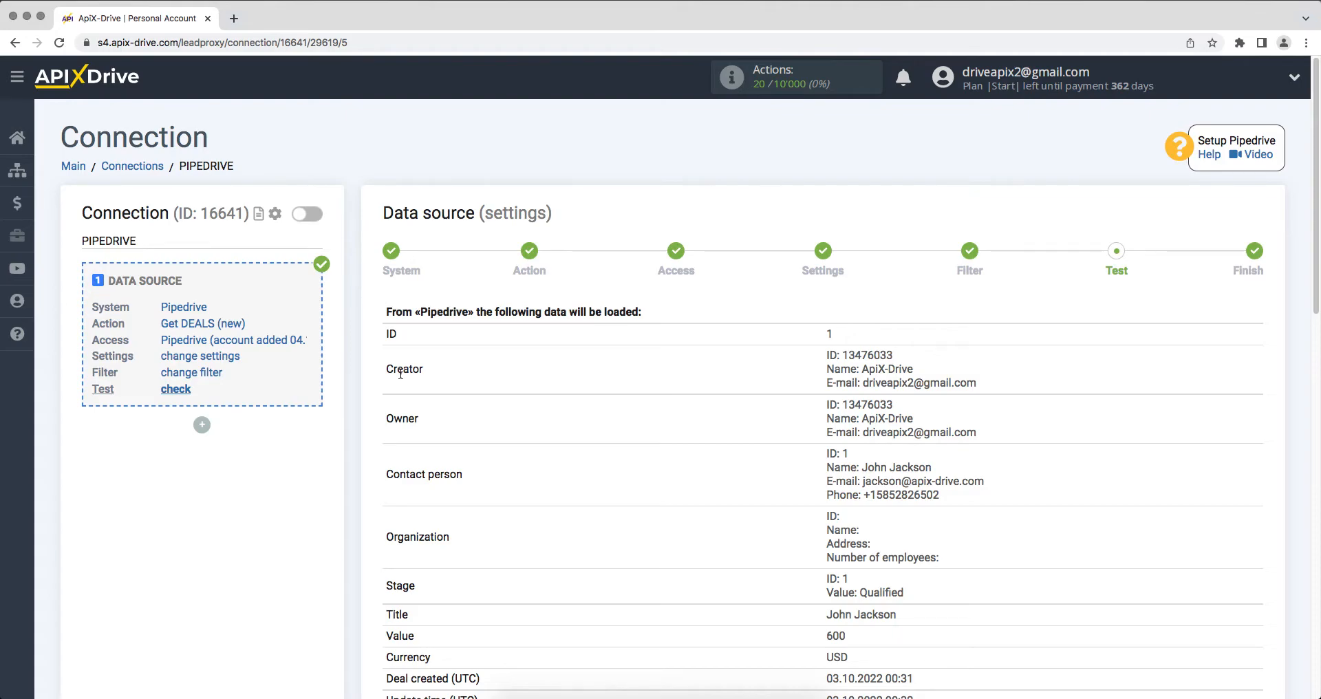
Step: Finish the Pipedrive source setup after the test data and begin configuring the data destination
scroll(401, 373, down, 15)
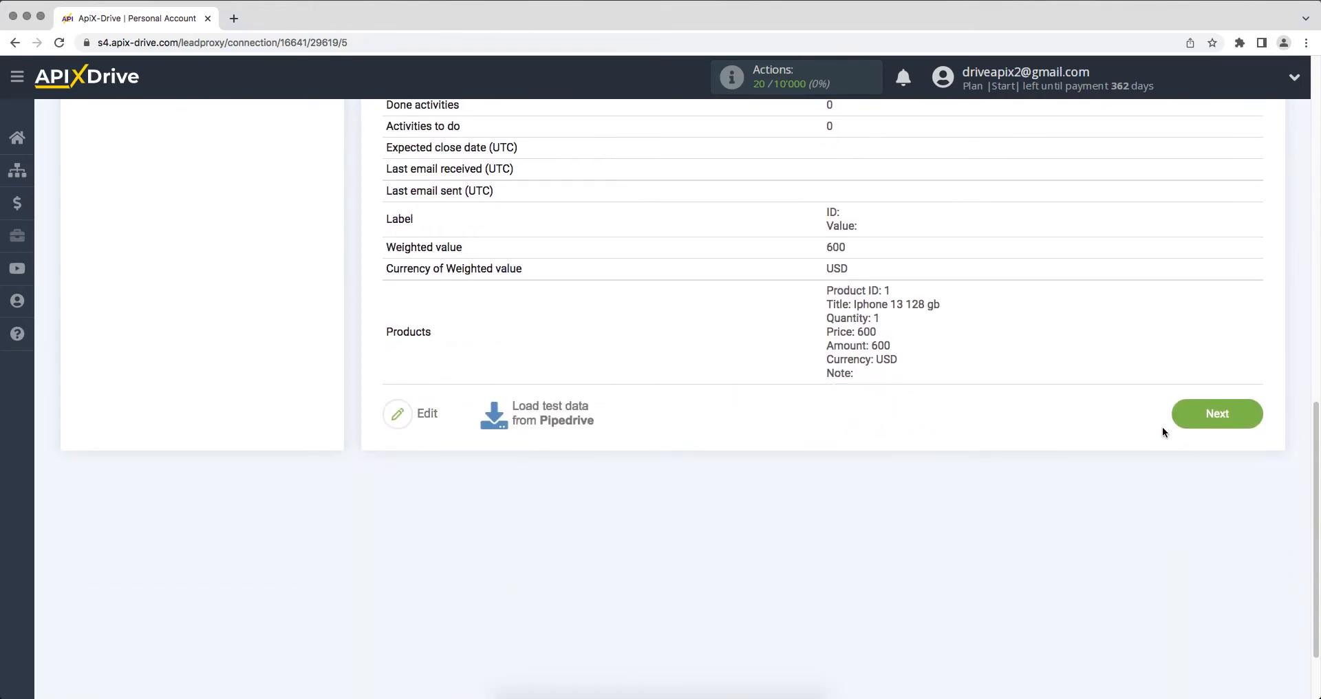
click(1193, 422)
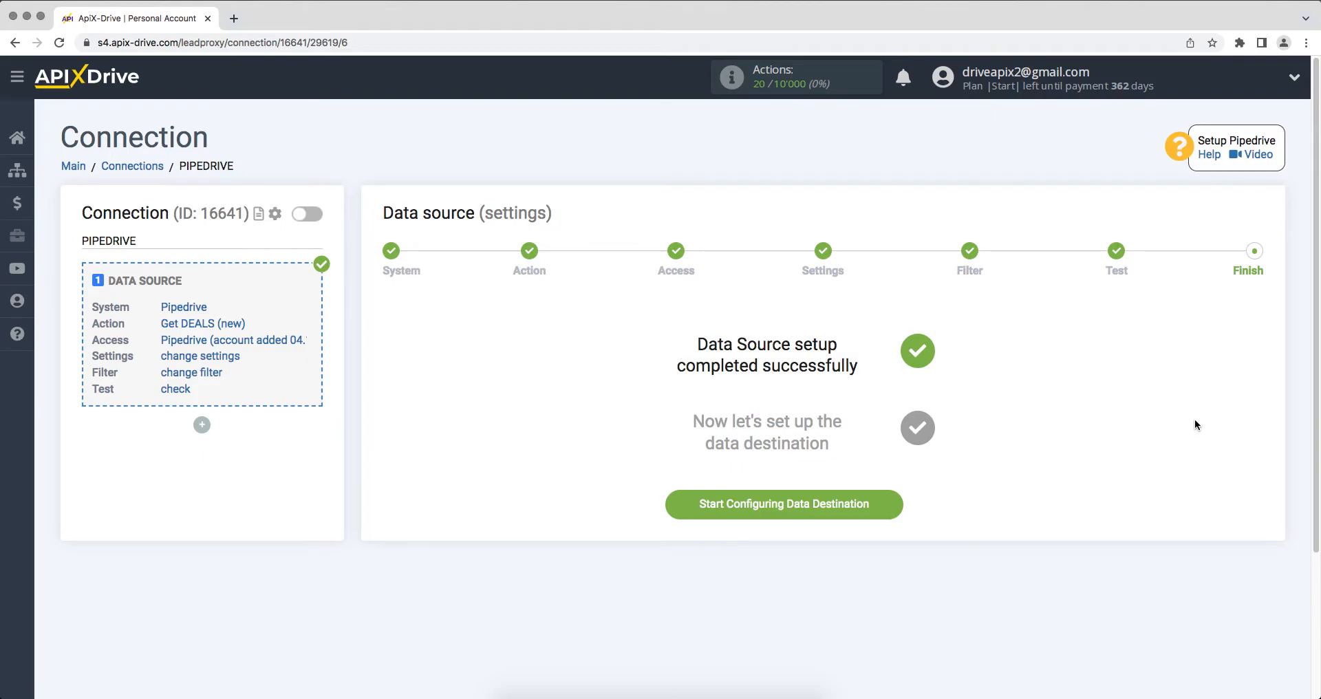
click(700, 505)
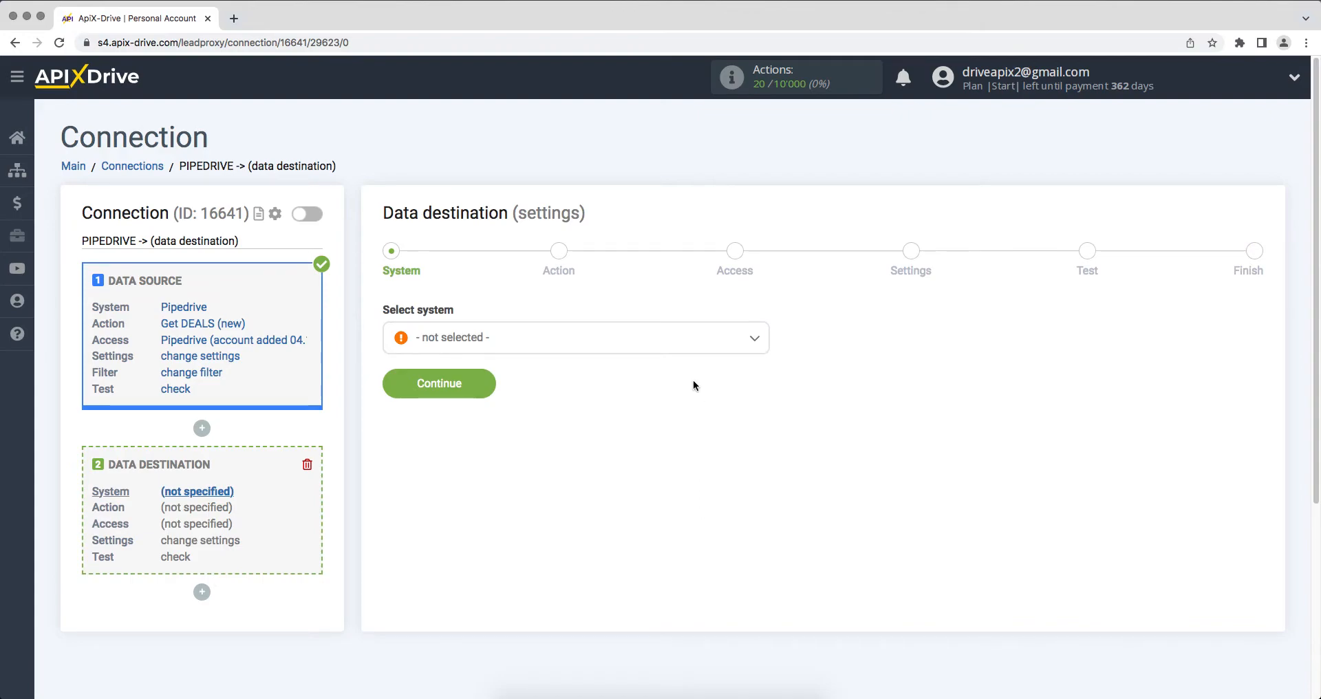
Step: Choose Smartsheet as the destination system
click(688, 338)
drag(766, 365, 708, 528)
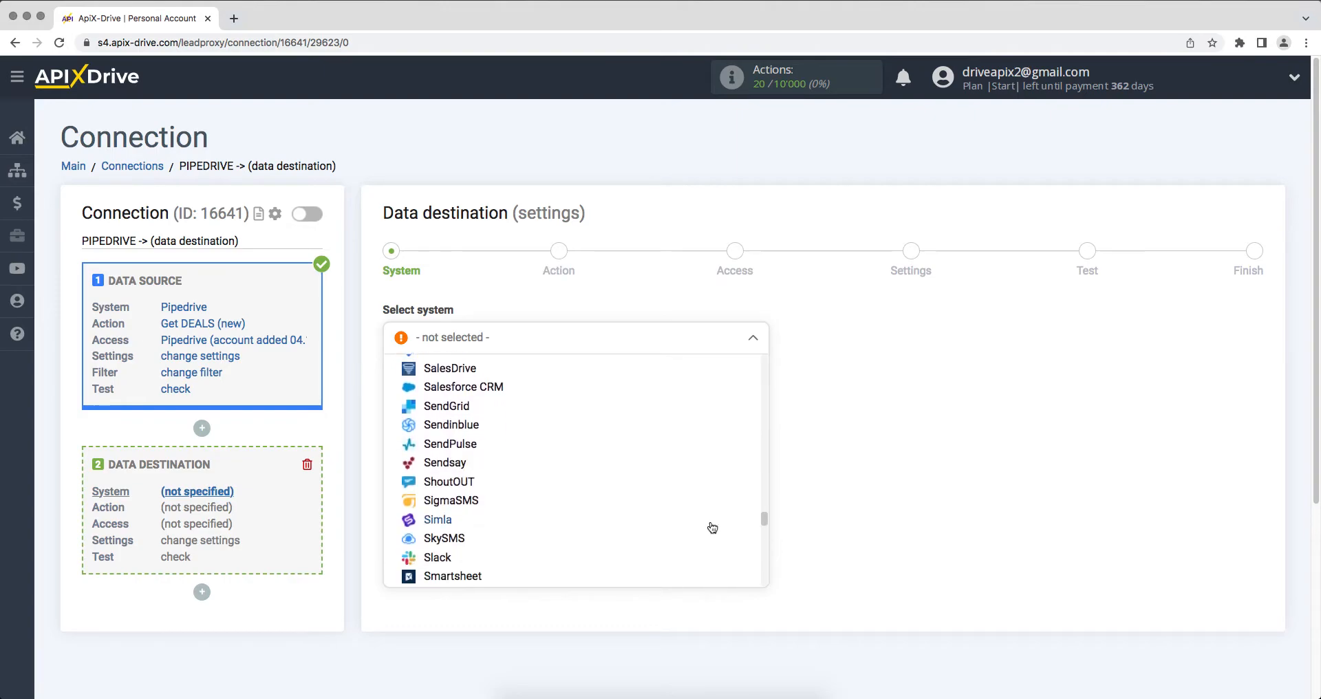
click(479, 575)
click(403, 397)
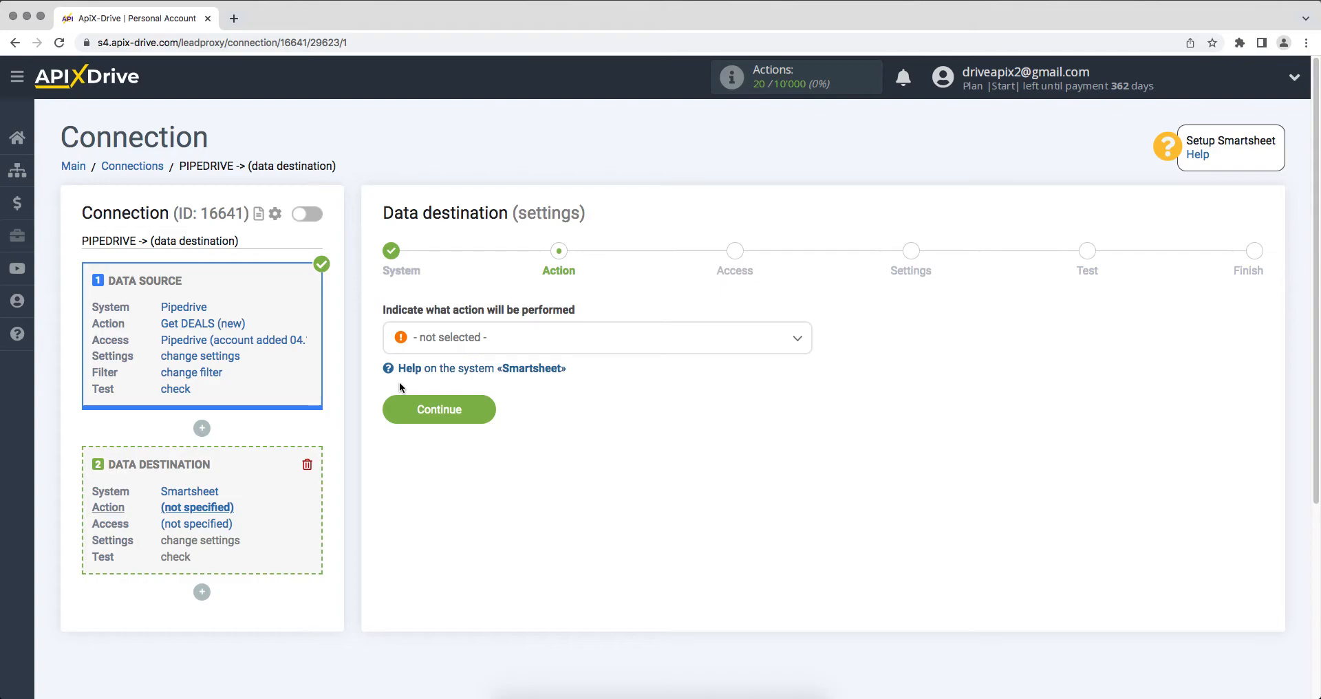
Step: Set the Smartsheet action to Add ROW and continue to Access
click(440, 352)
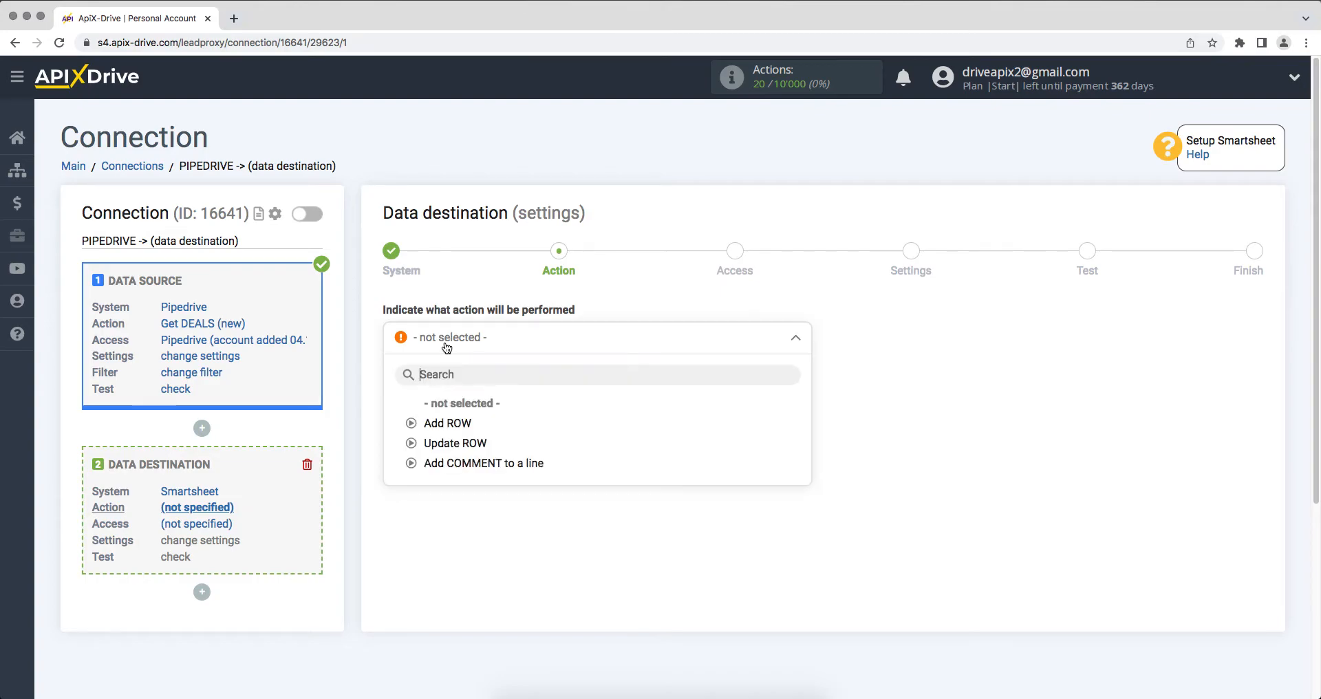
click(448, 423)
click(408, 410)
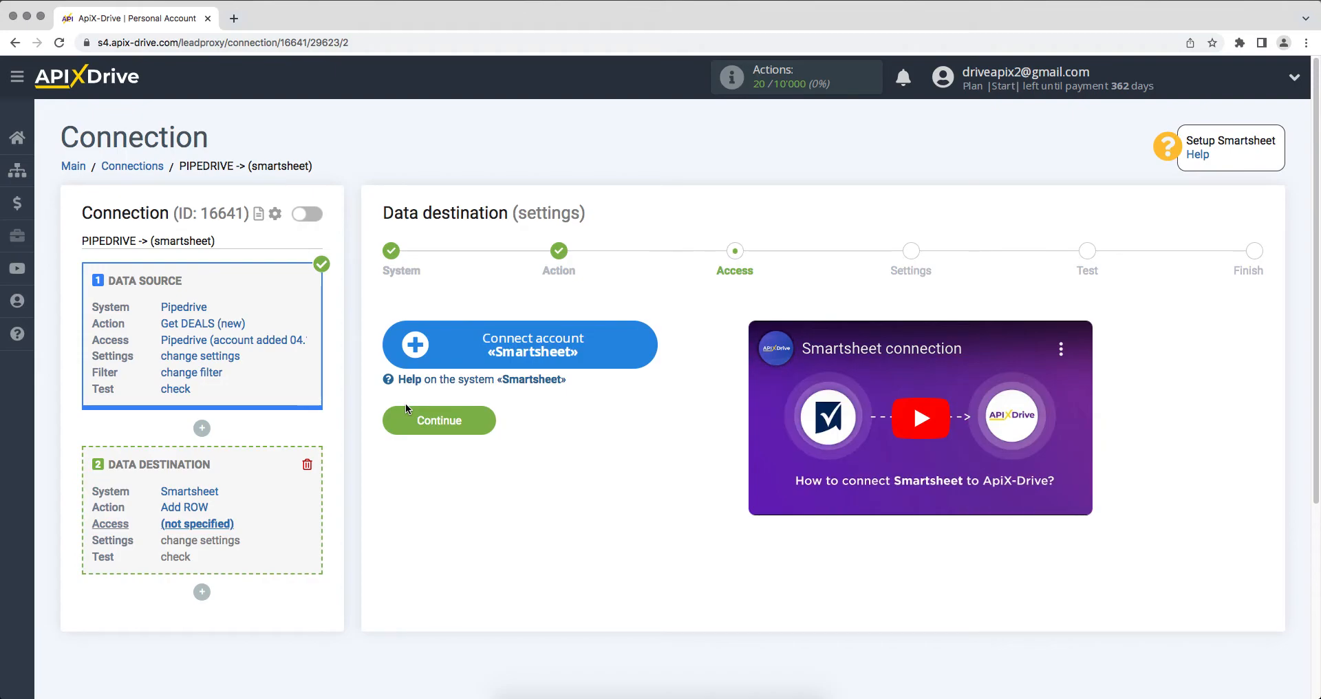
Step: Open the Smartsheet login window via Connect account «Smartsheet»
click(406, 358)
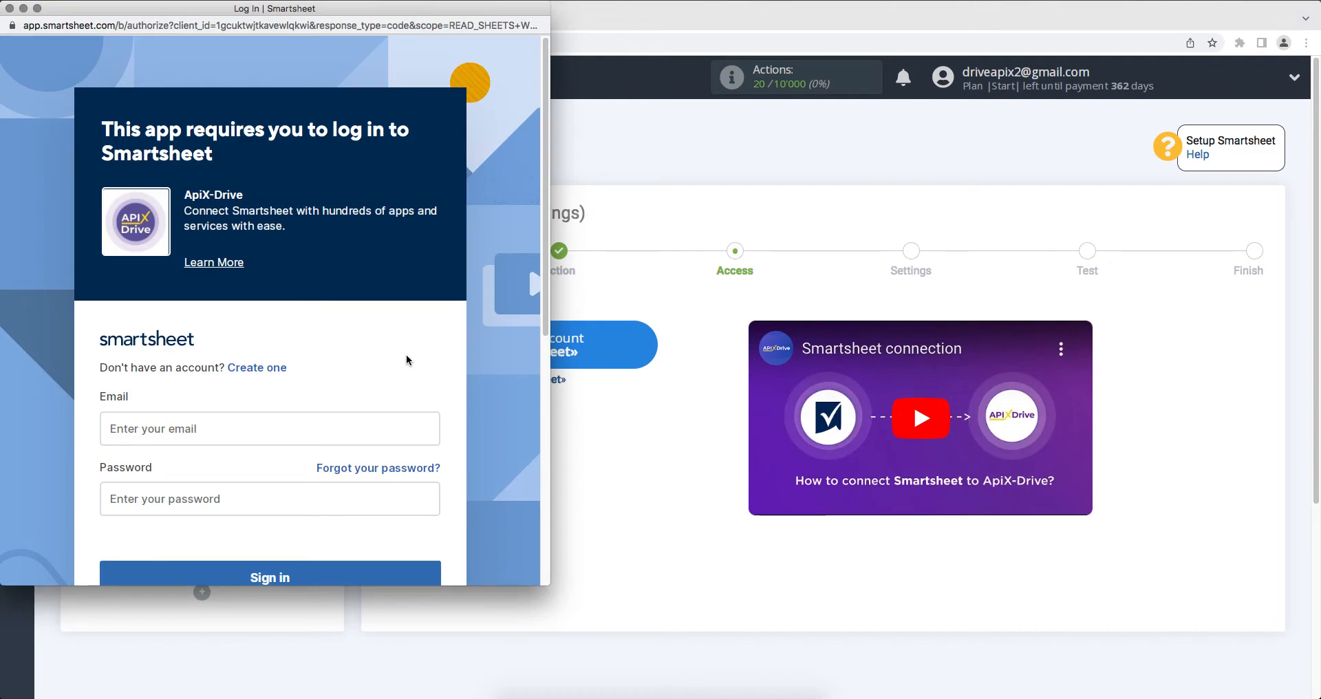
Step: Sign in with the Smartsheet account e-mail and password, then allow ApiX-Drive access
click(313, 434)
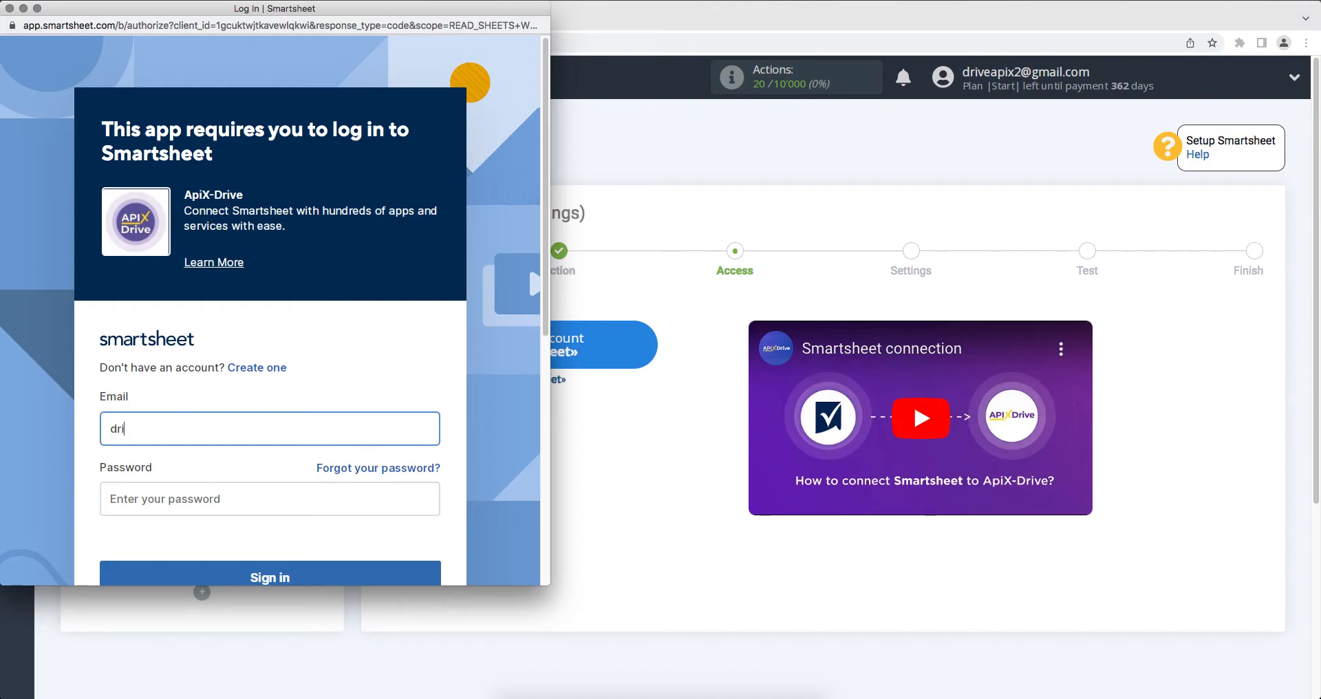
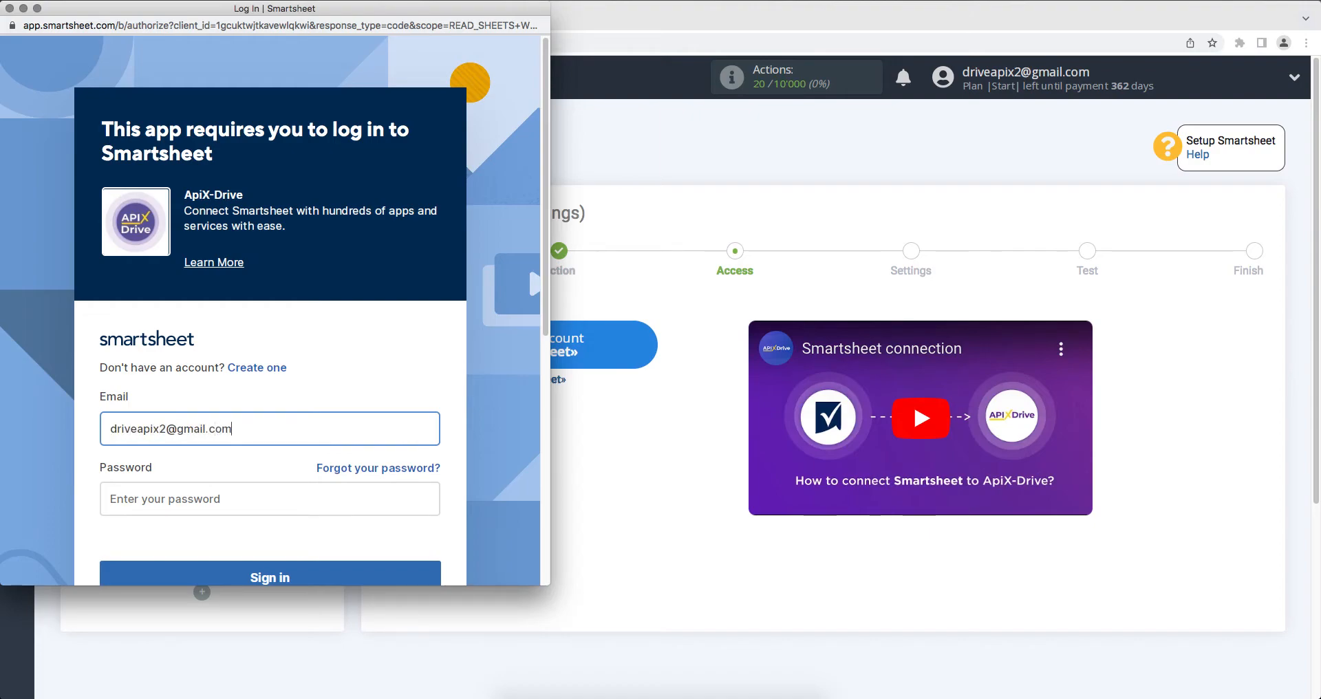
click(313, 507)
text(••••••••)
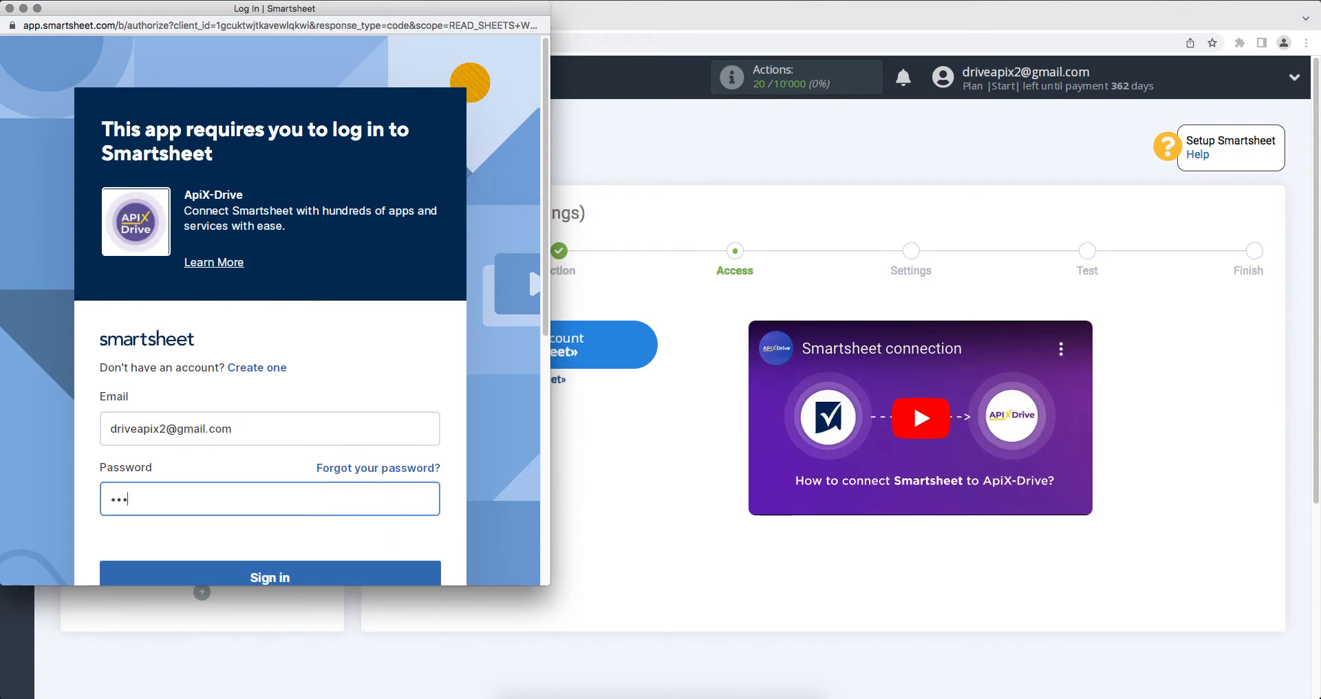
text(••••)
scroll(313, 523, down, 1)
click(313, 554)
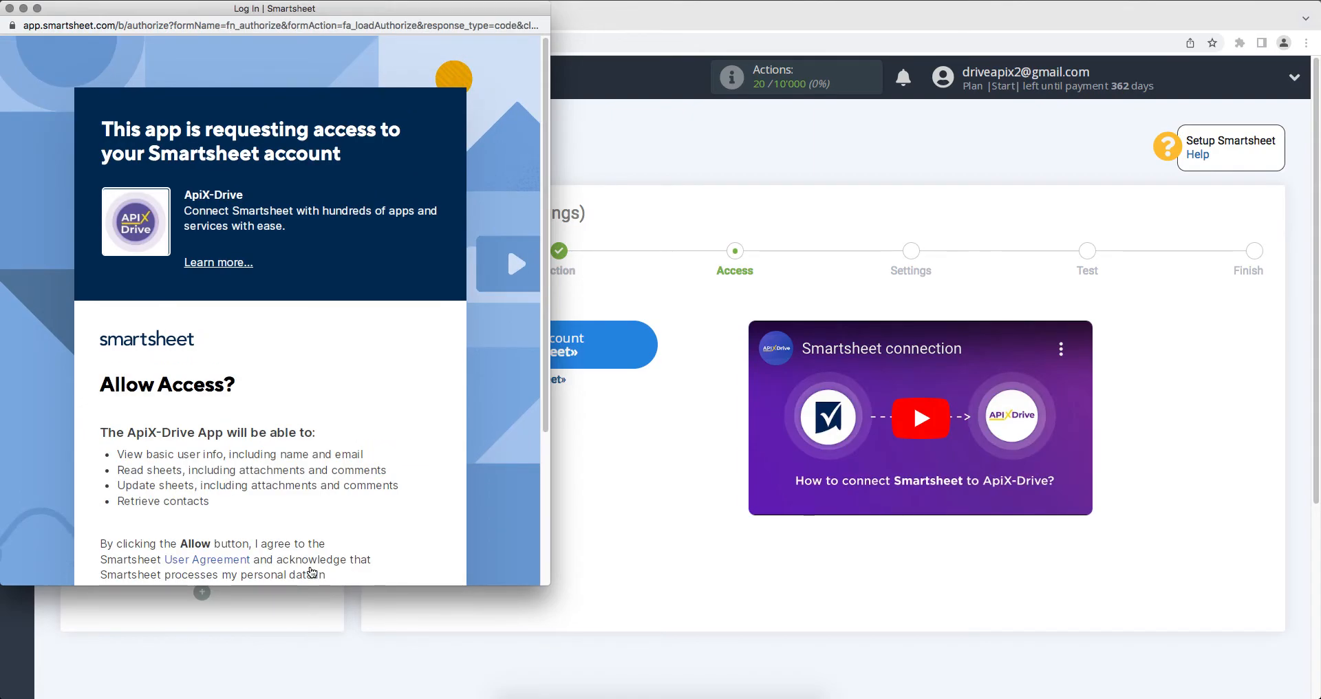
scroll(313, 572, down, 5)
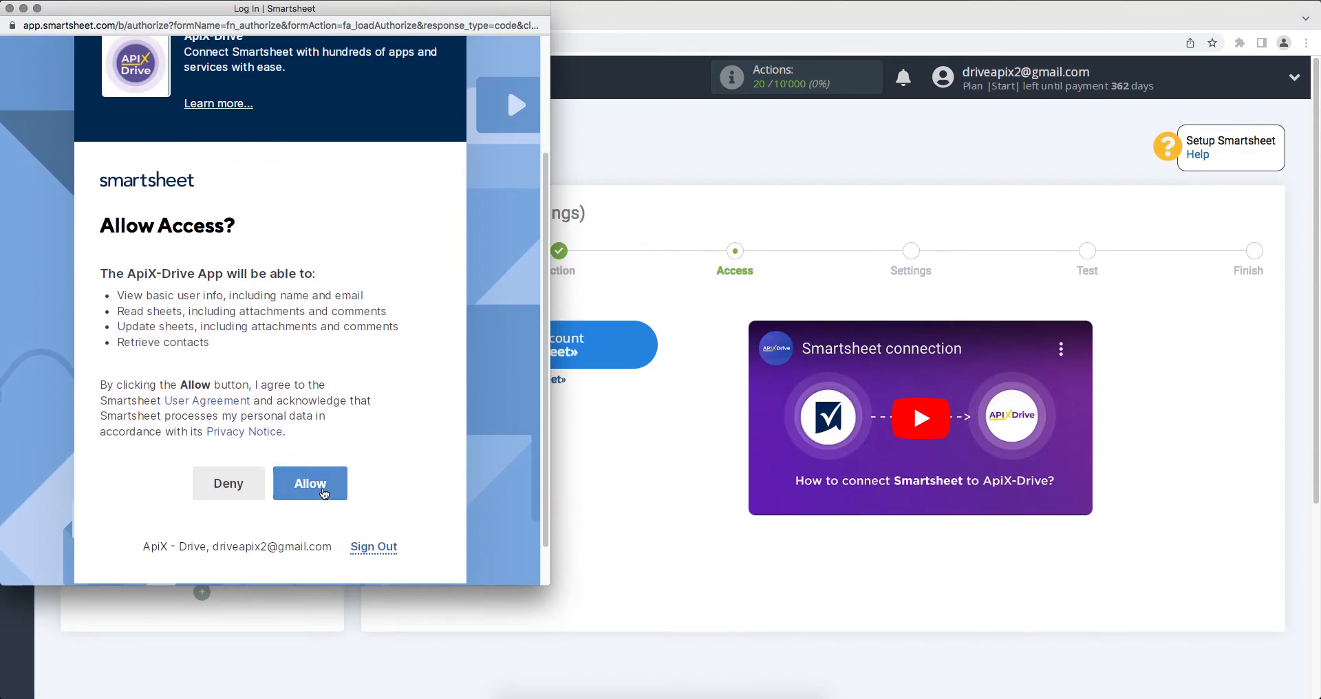
click(324, 488)
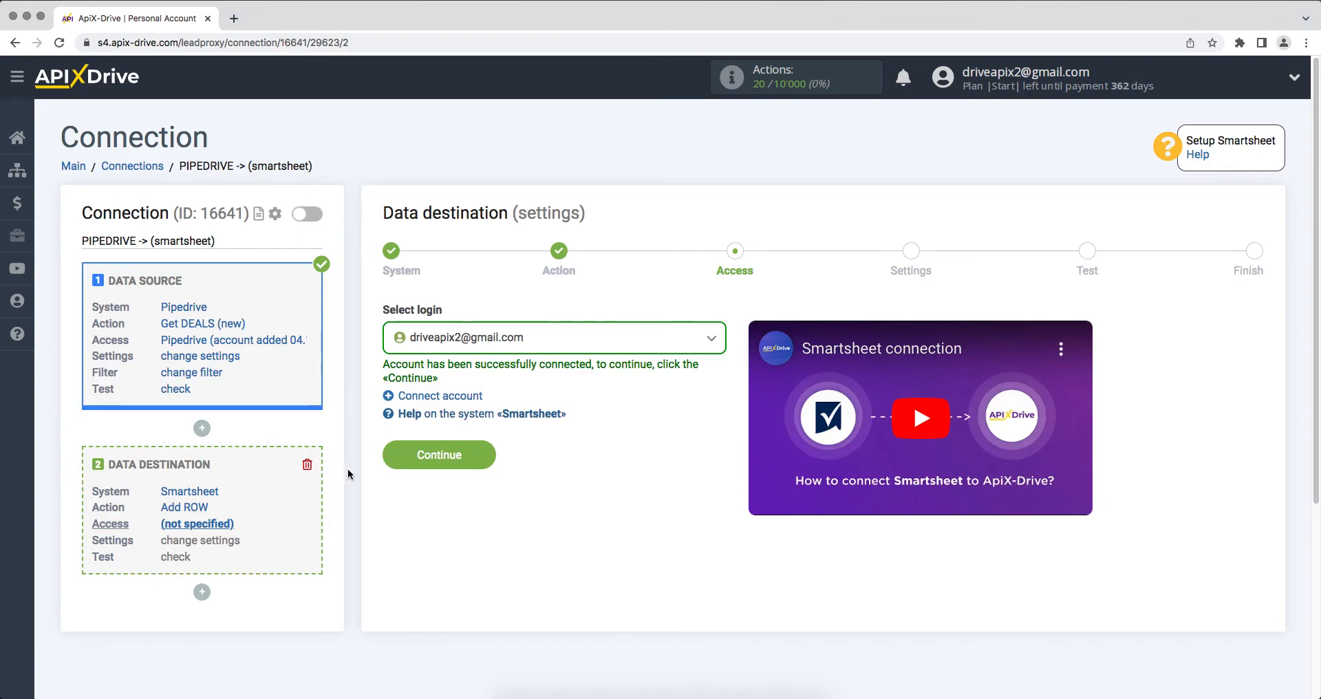
Step: Select the connected Smartsheet login and advance to the Settings step
click(442, 344)
click(448, 443)
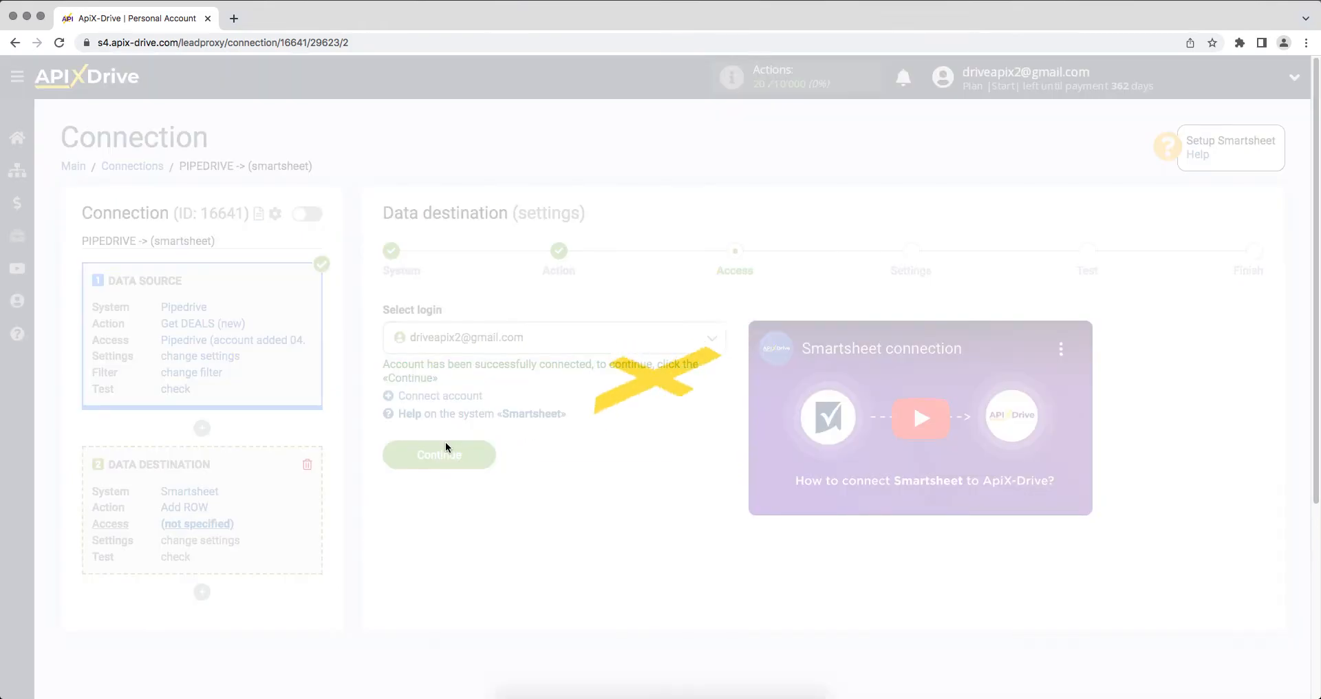
click(406, 457)
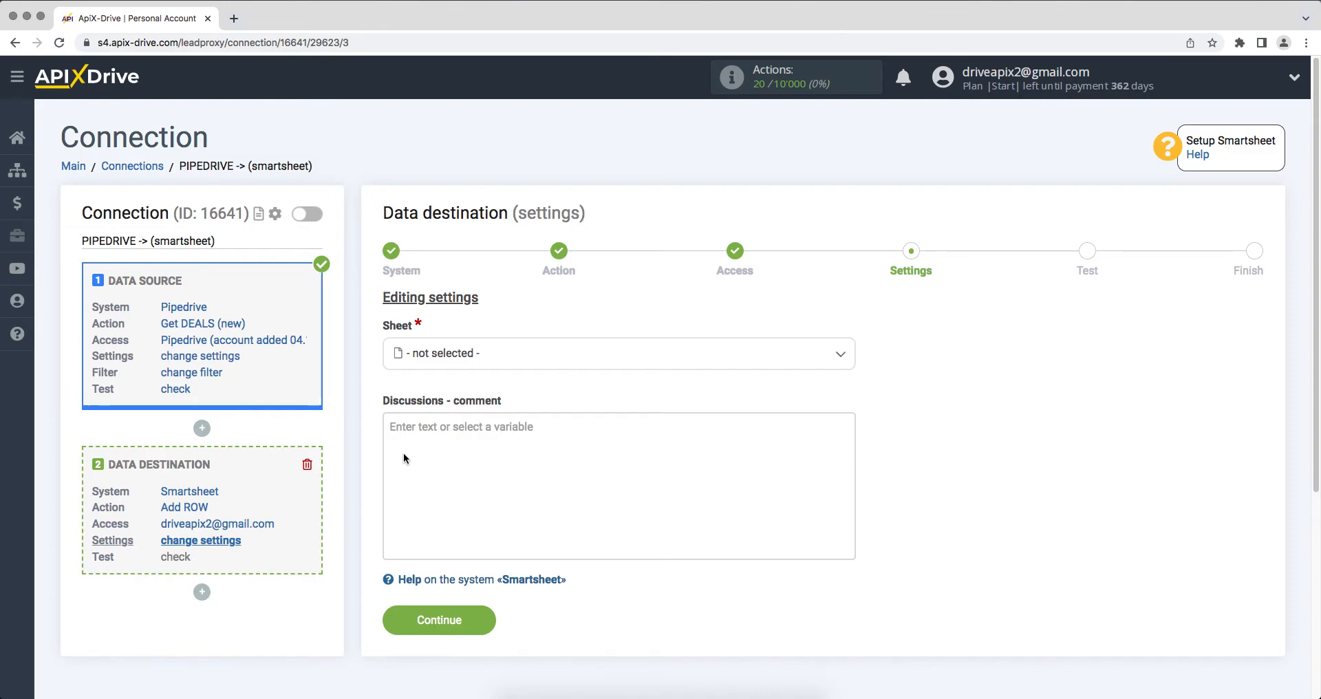
Step: Choose the ApiX-Drive sheet as the Smartsheet destination sheet
click(471, 365)
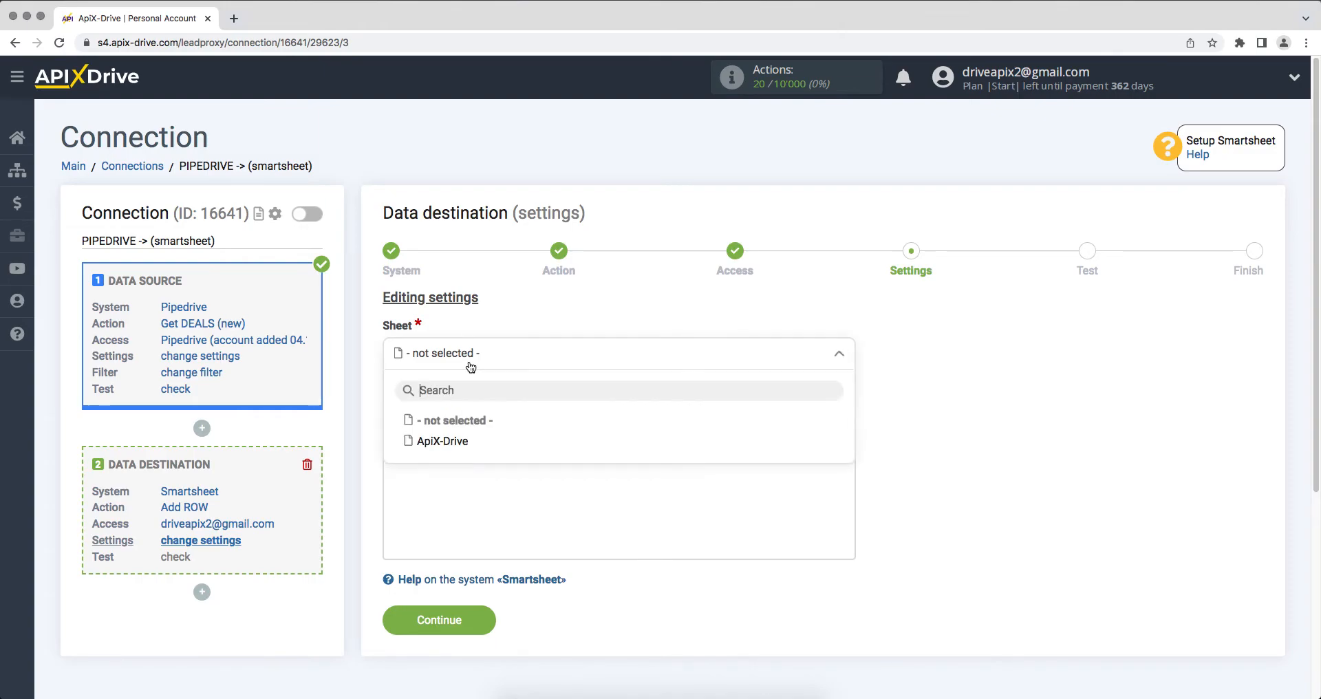
click(443, 441)
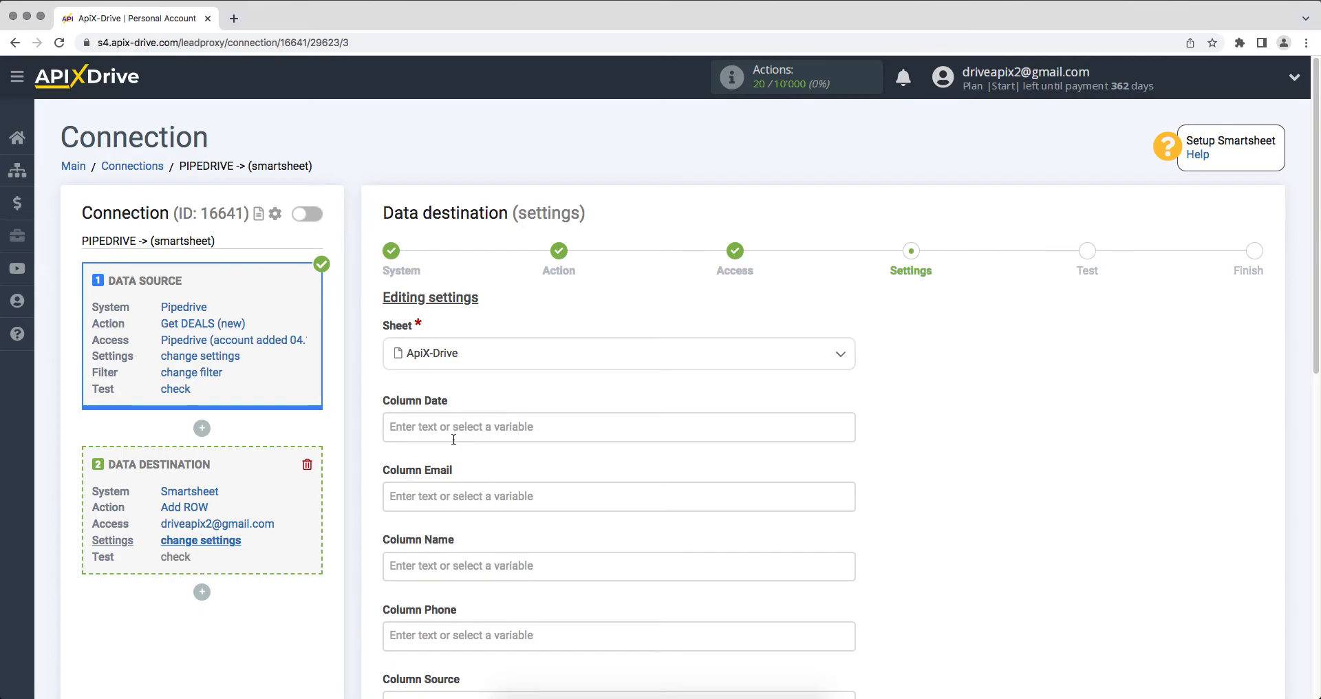
Step: Map Column Date, Email, Name and Phone to Deal created (UTC) and the contact person's e-mail, name and phone
click(419, 414)
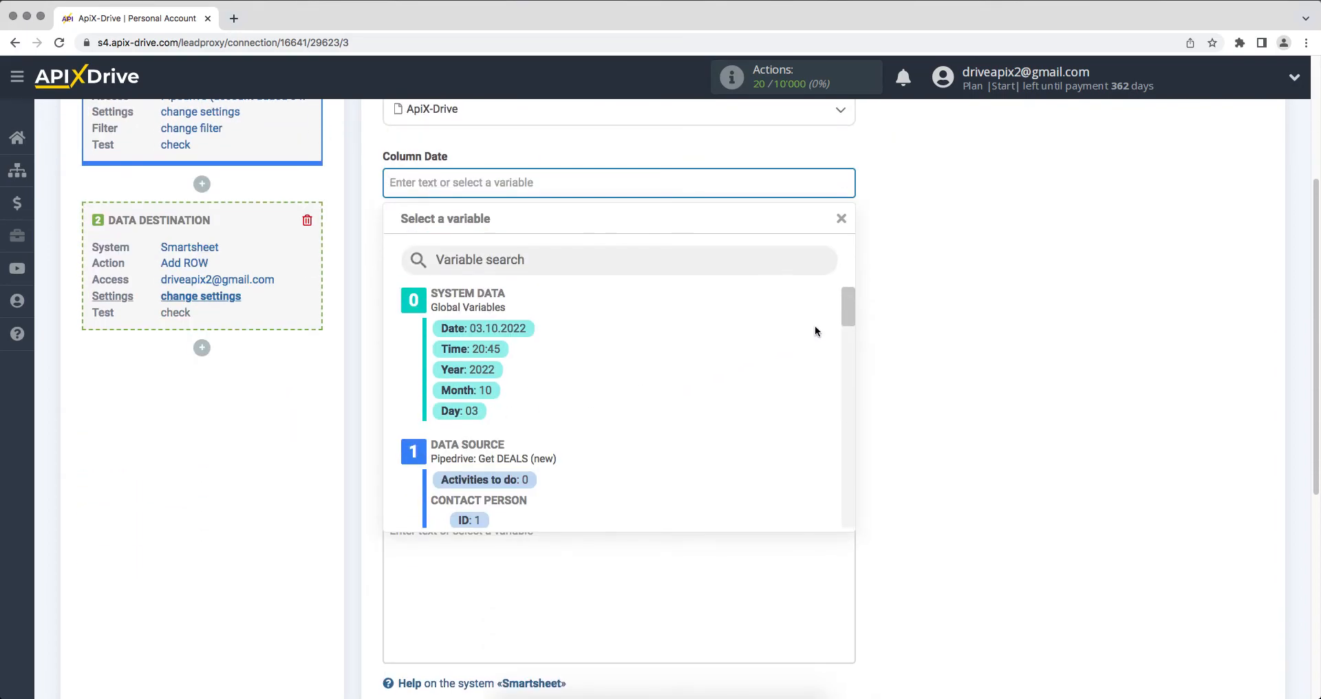
drag(846, 307, 845, 358)
click(617, 351)
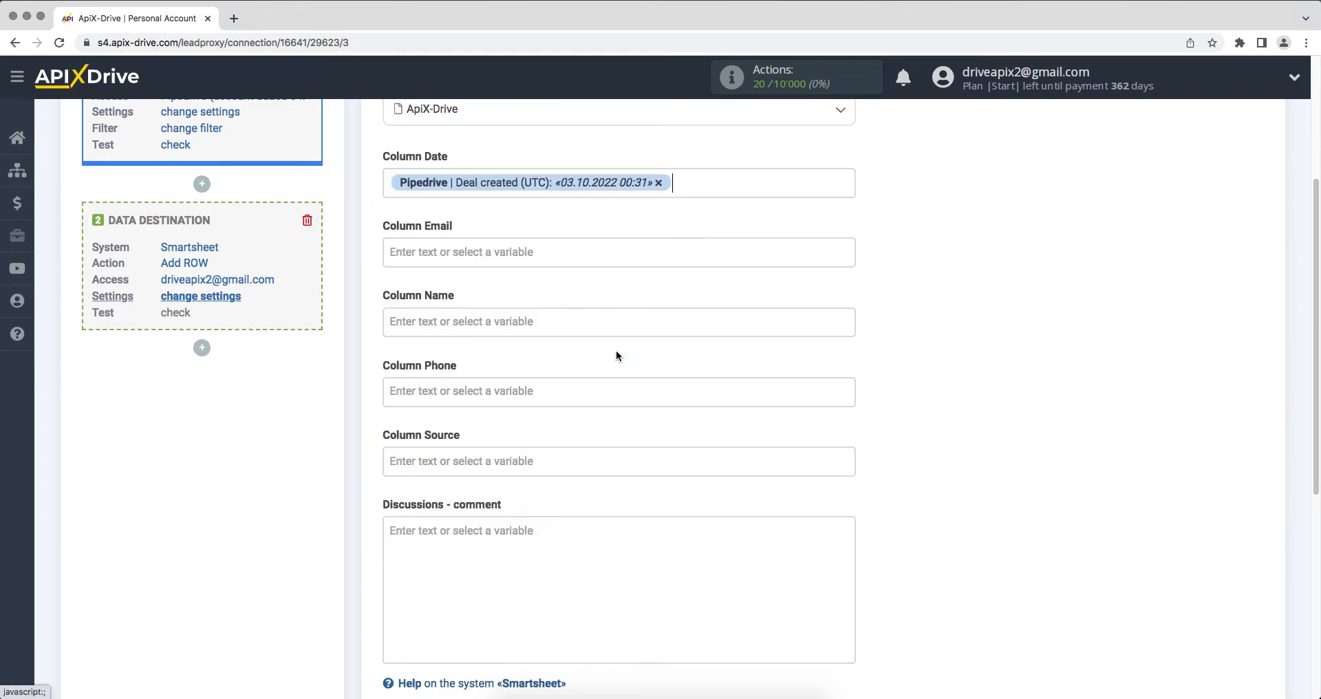
click(531, 261)
drag(849, 320, 851, 351)
click(608, 299)
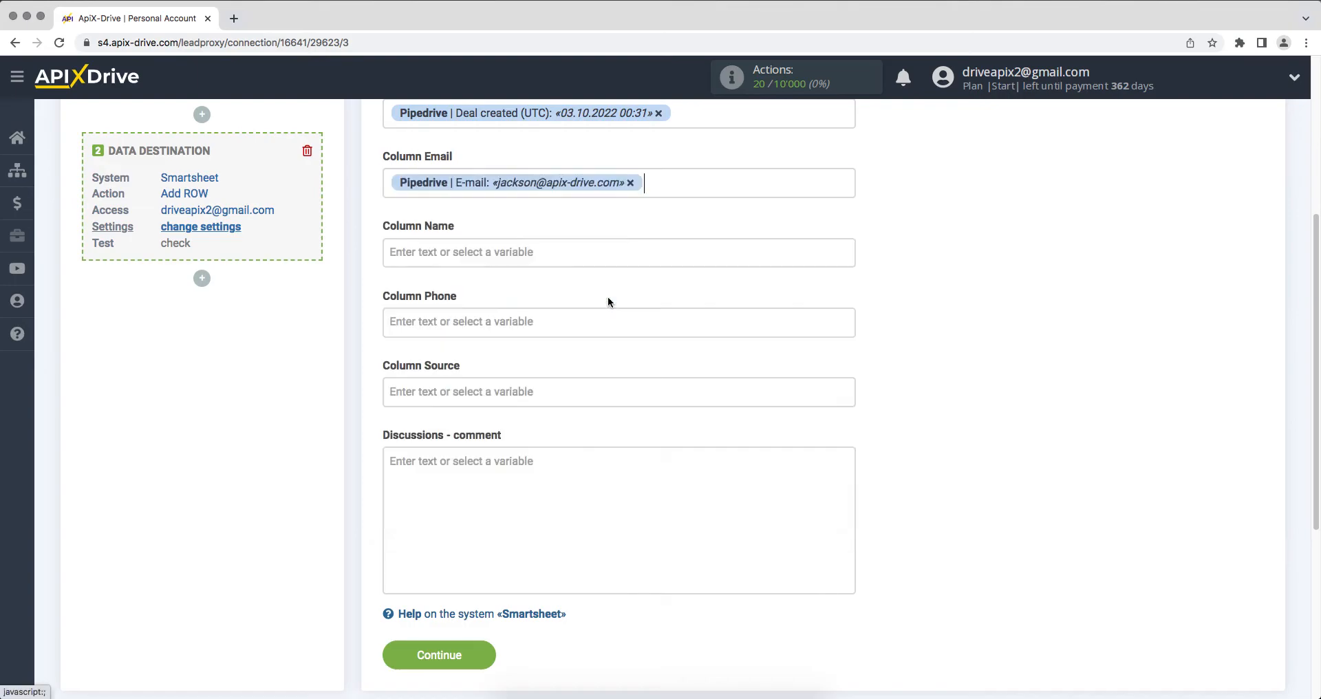
click(537, 255)
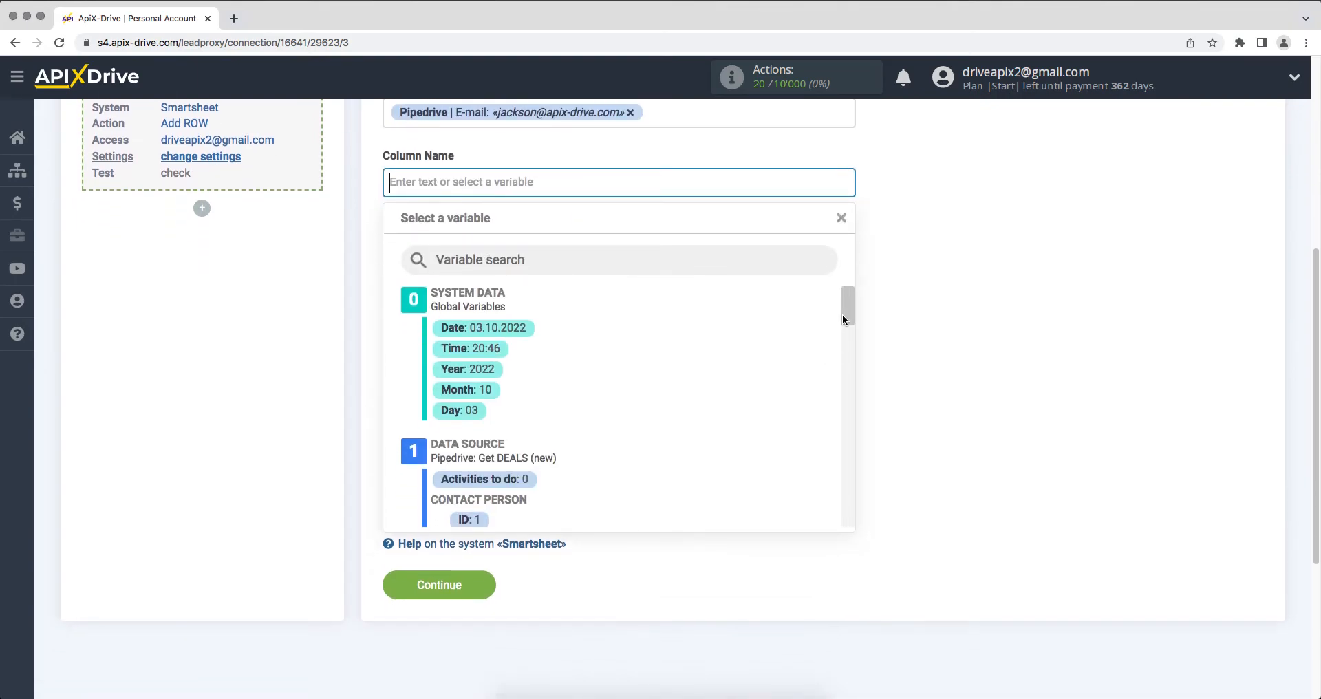
scroll(844, 322, down, 5)
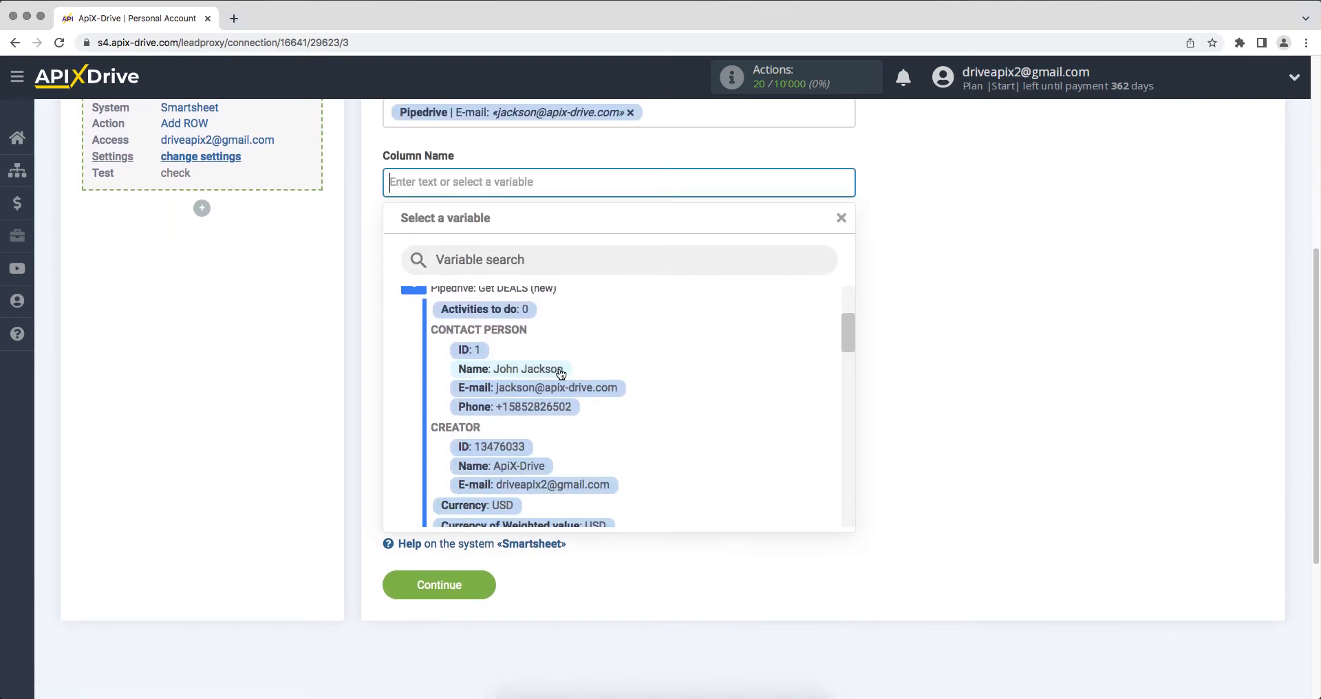
click(561, 370)
click(485, 249)
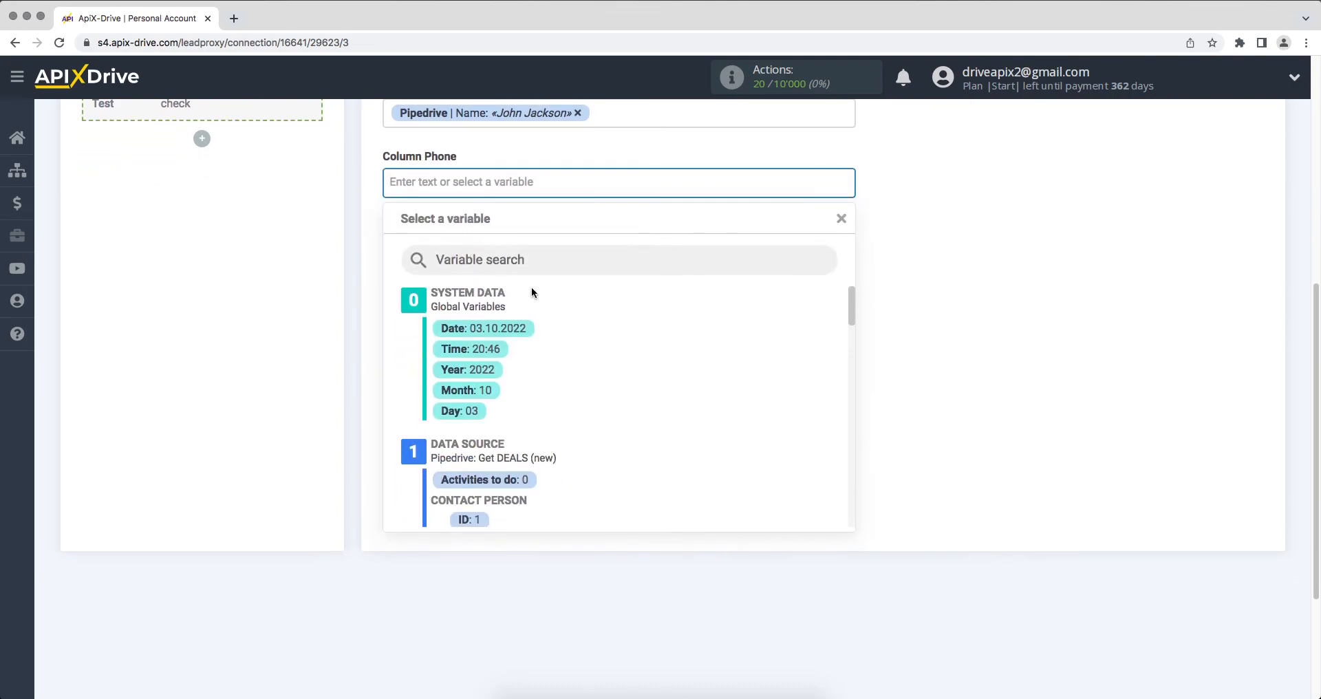
drag(850, 306, 823, 345)
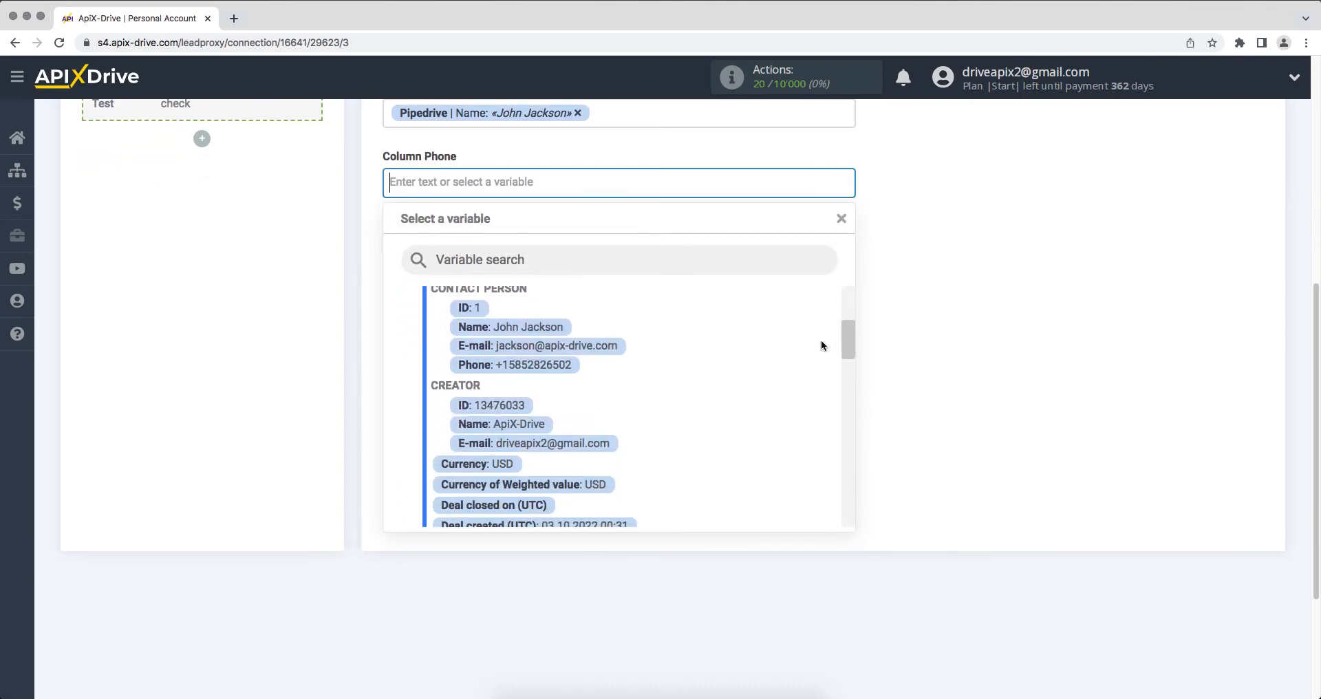
click(559, 368)
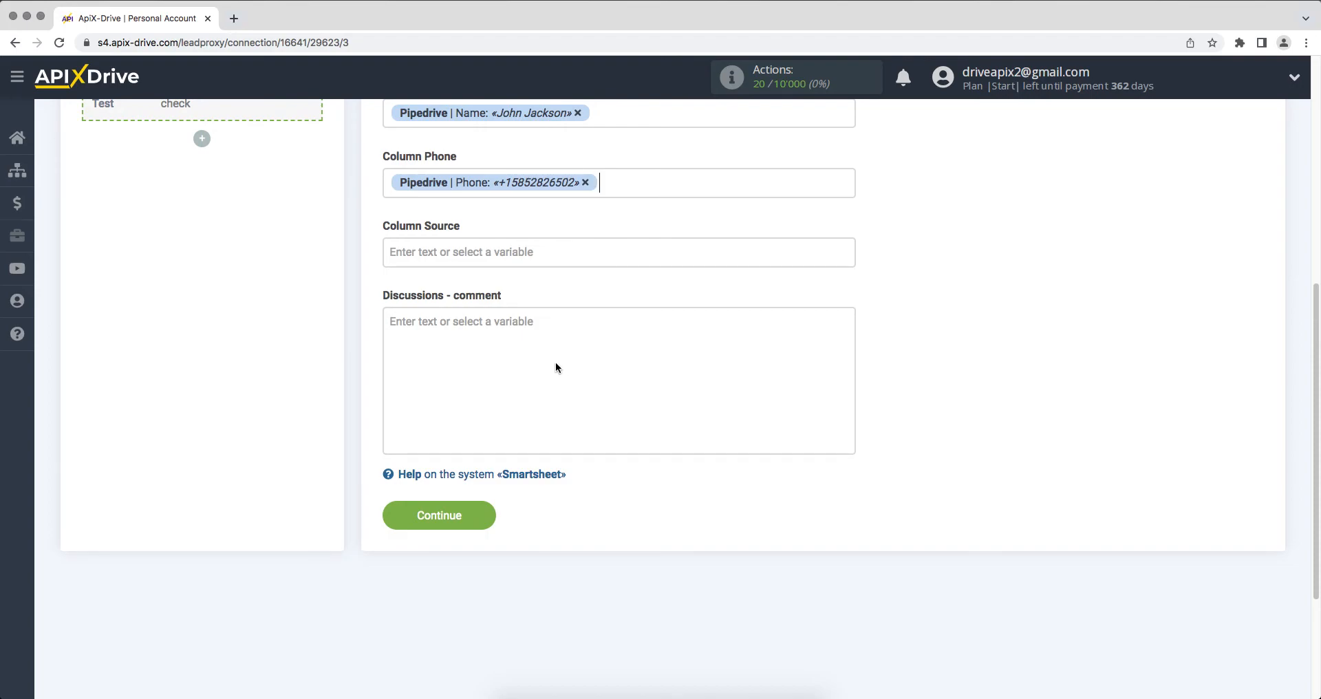
Step: Fill Column Source with 'New deal from Pipedrive' and save the mapping to reach the Test step
click(474, 253)
text(New)
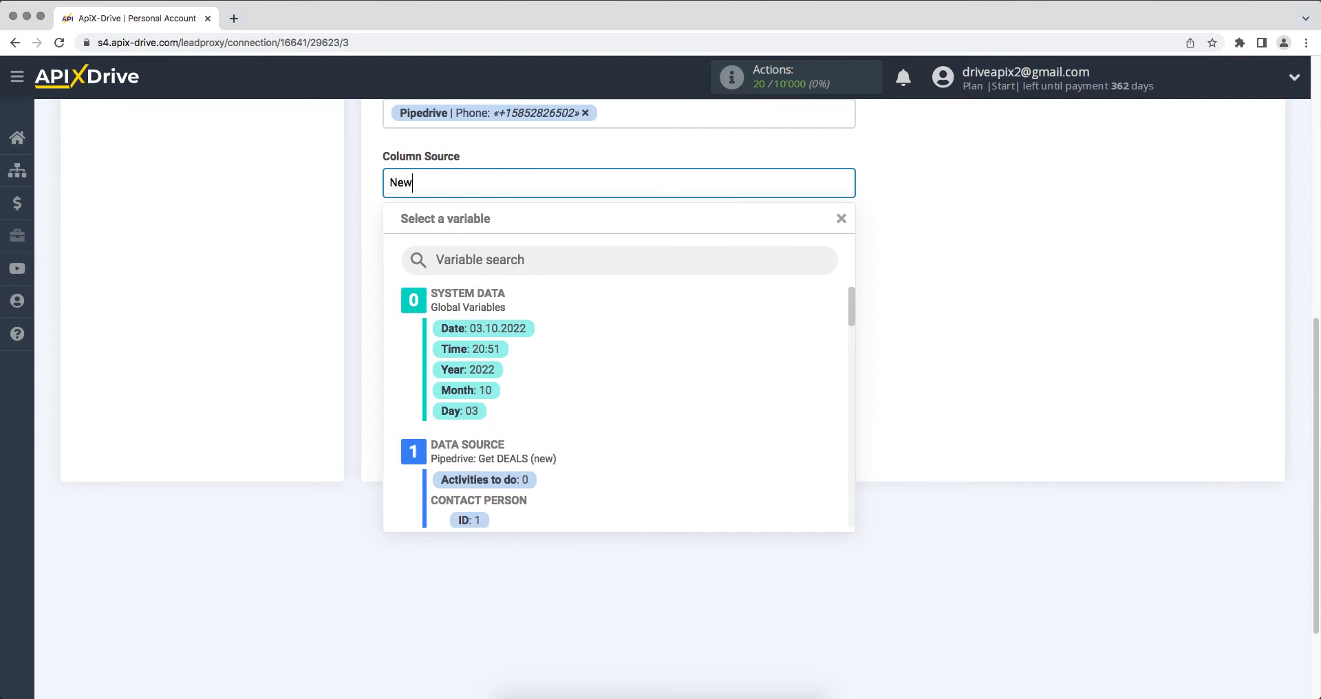
text( deal from Pipedrive)
click(968, 361)
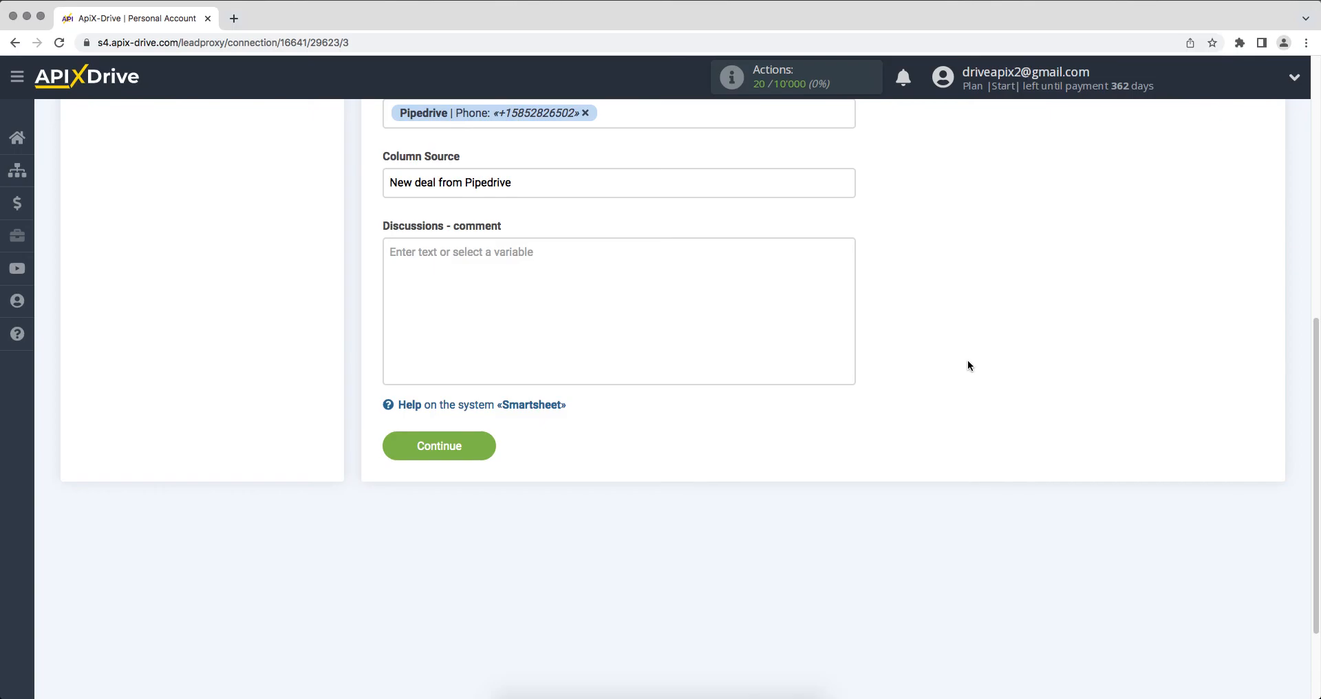
click(410, 449)
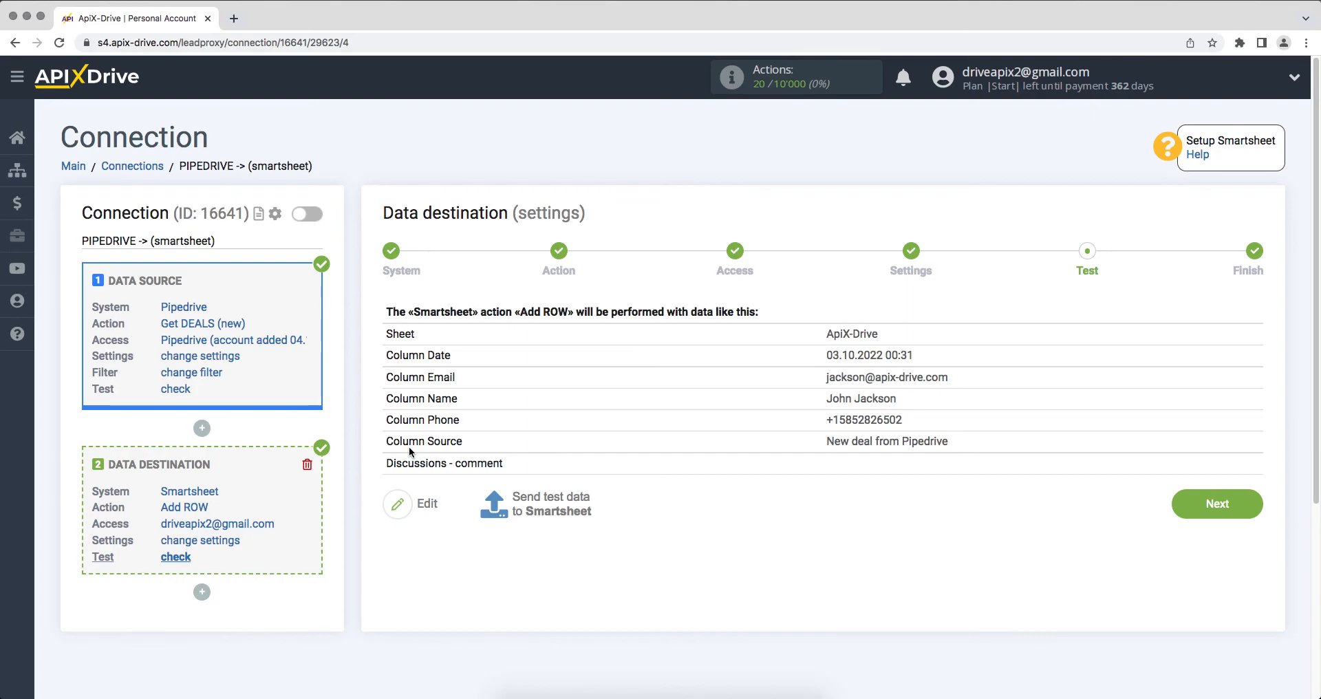
Step: Send a test row to Smartsheet, finish setup and enable auto-update for the connection
click(524, 509)
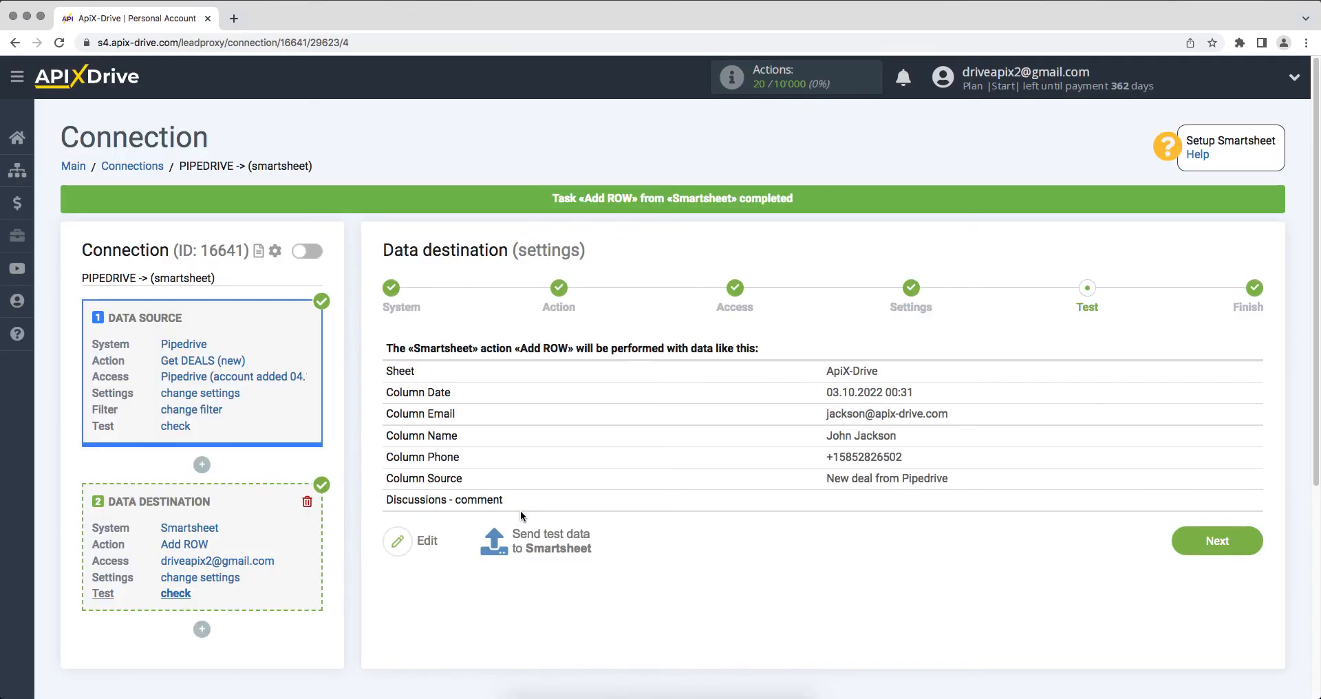
click(1188, 552)
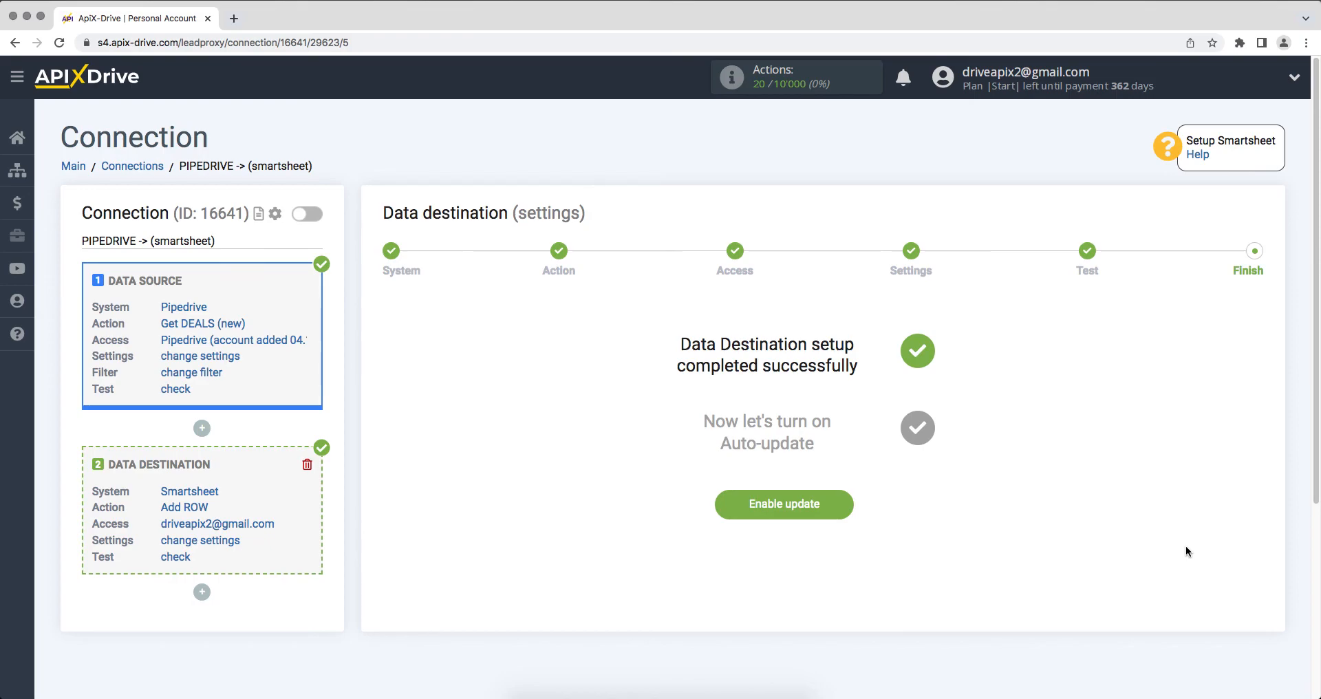
click(737, 512)
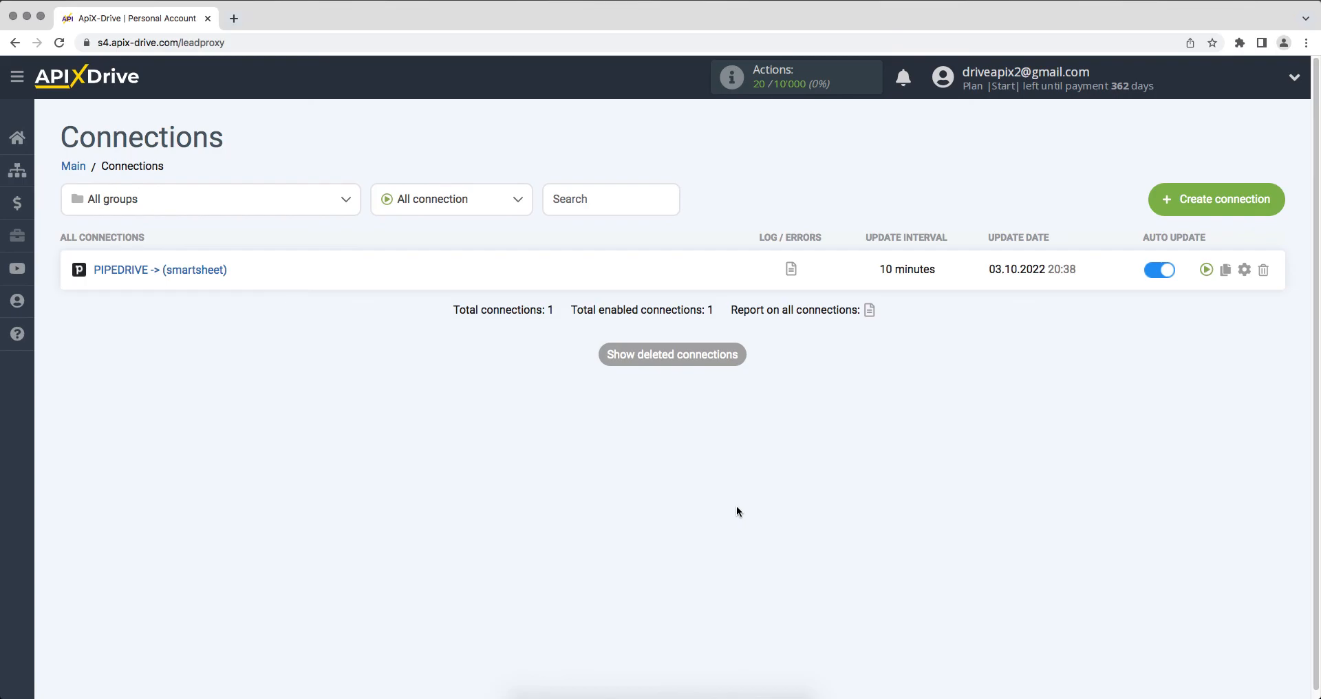
Step: Change the PIPEDRIVE -> (smartsheet) connection's update interval from 10 to 5 minutes
click(1242, 270)
click(812, 395)
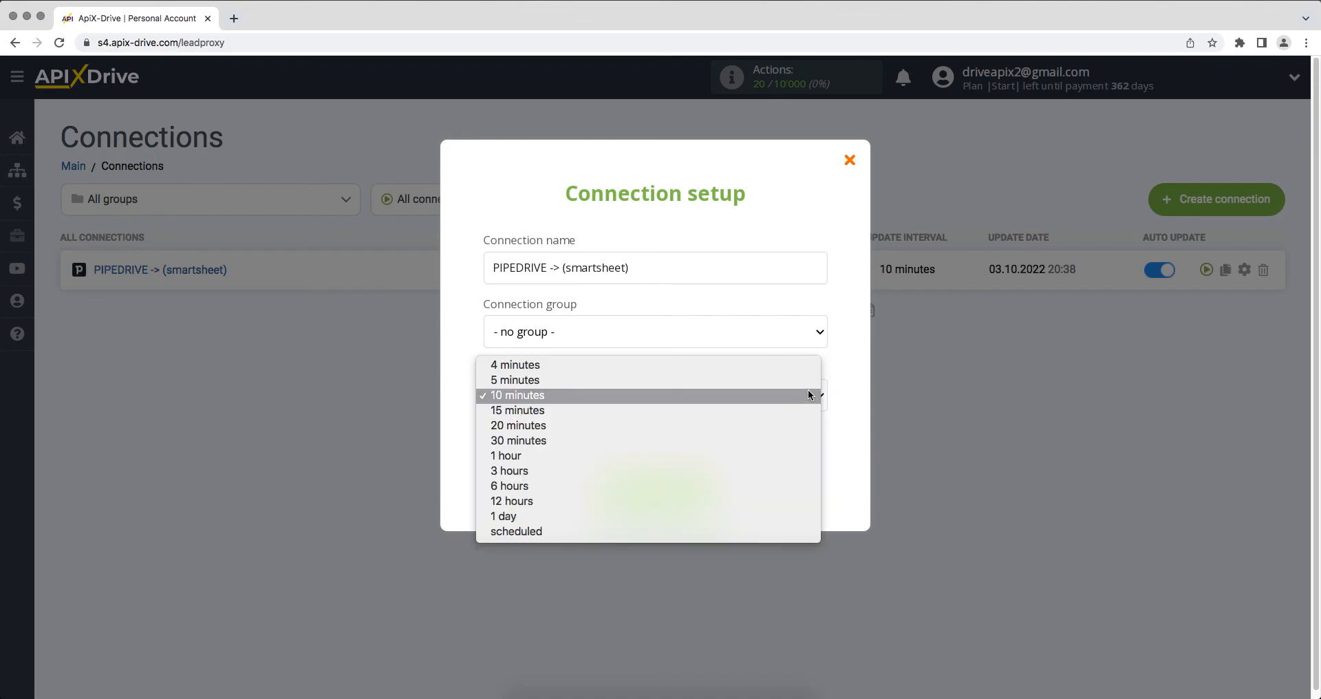
click(809, 379)
click(618, 486)
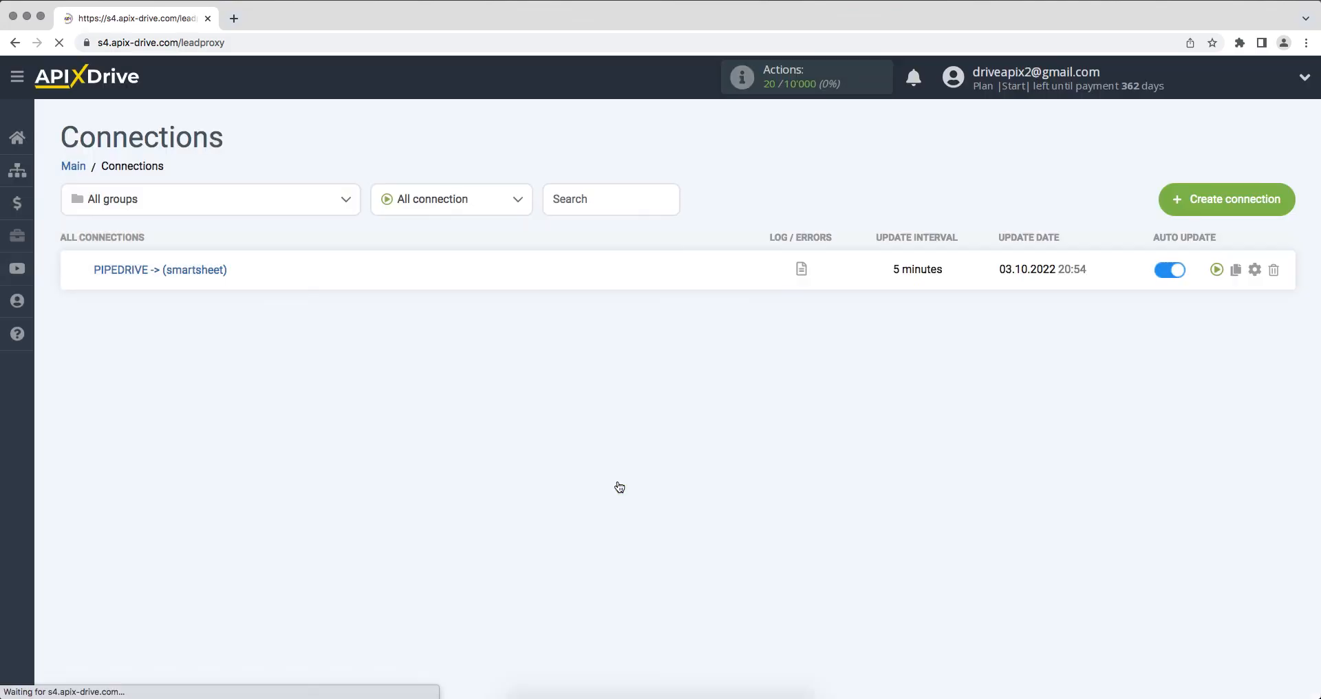